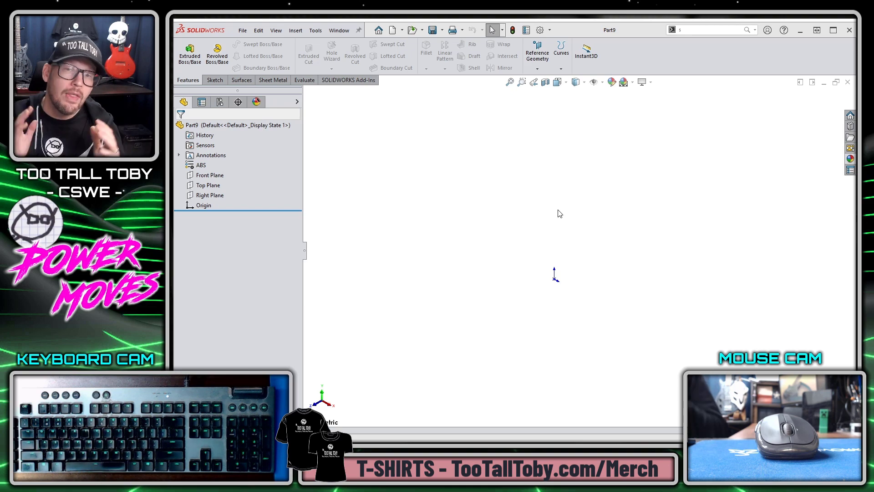
Start a sketch on the Front Plane and pick Line from the S shortcut bar.
{"action": "left_click", "coordinate": [214, 176]}
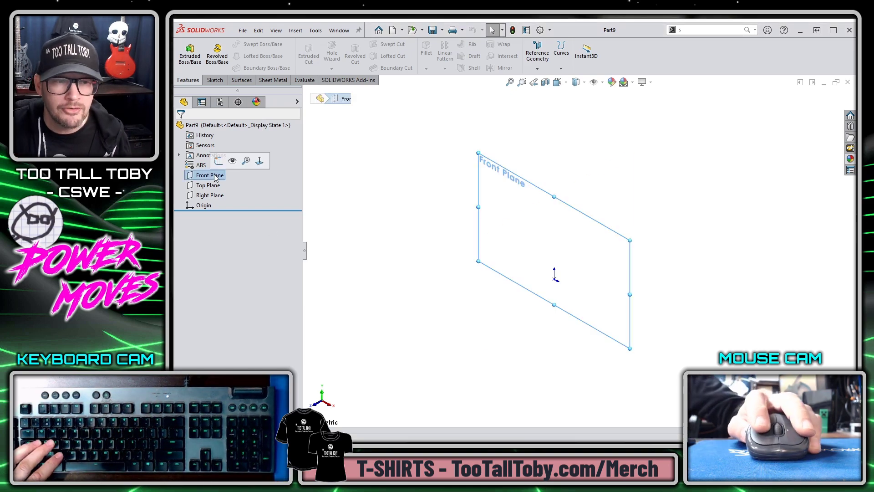
{"action": "left_click", "coordinate": [219, 162]}
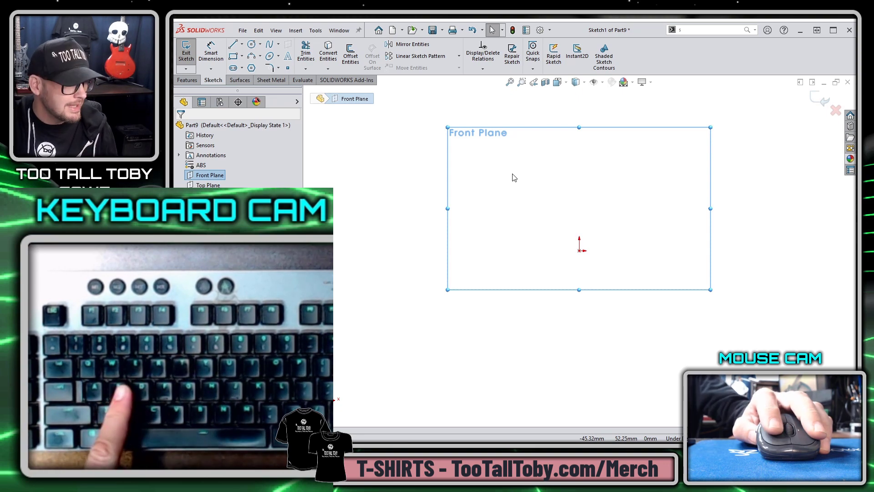
{"action": "key", "text": "s"}
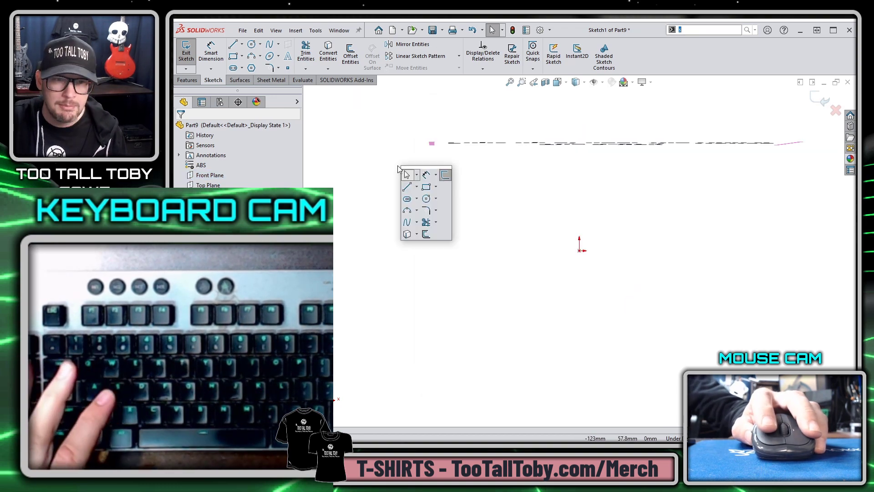
{"action": "key", "text": "s"}
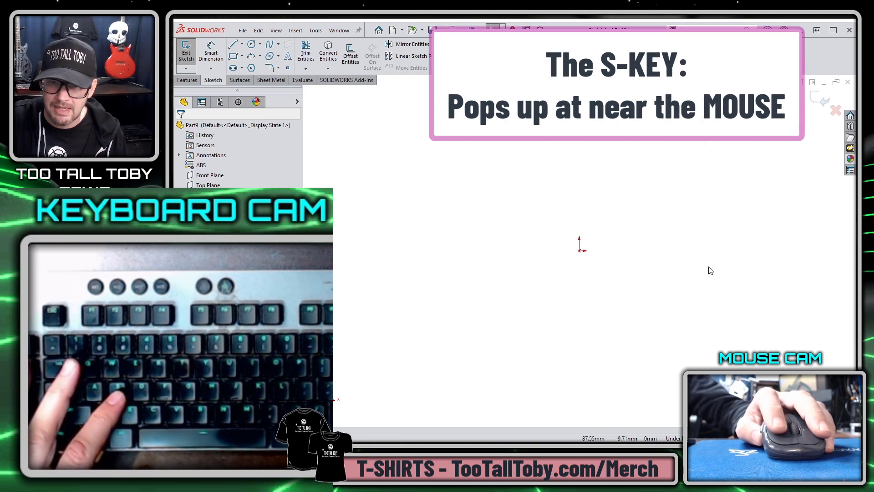
{"action": "key", "text": "s"}
{"action": "key", "text": "s"}
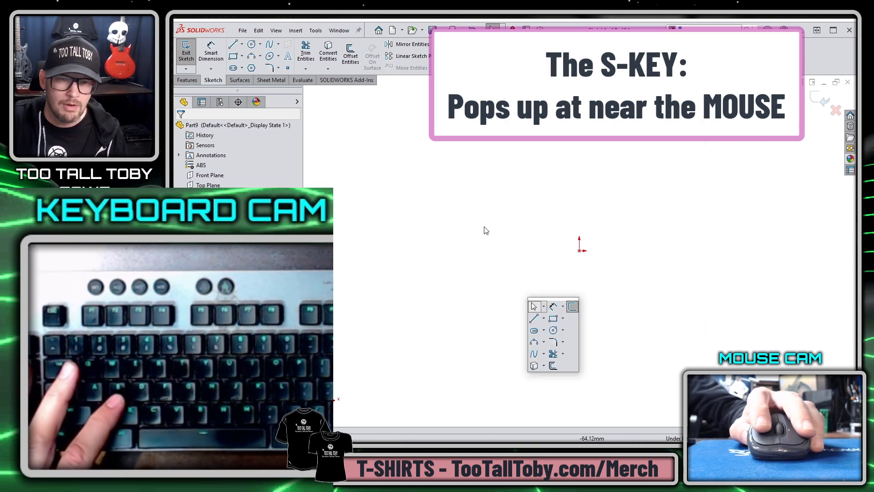
{"action": "key", "text": "s"}
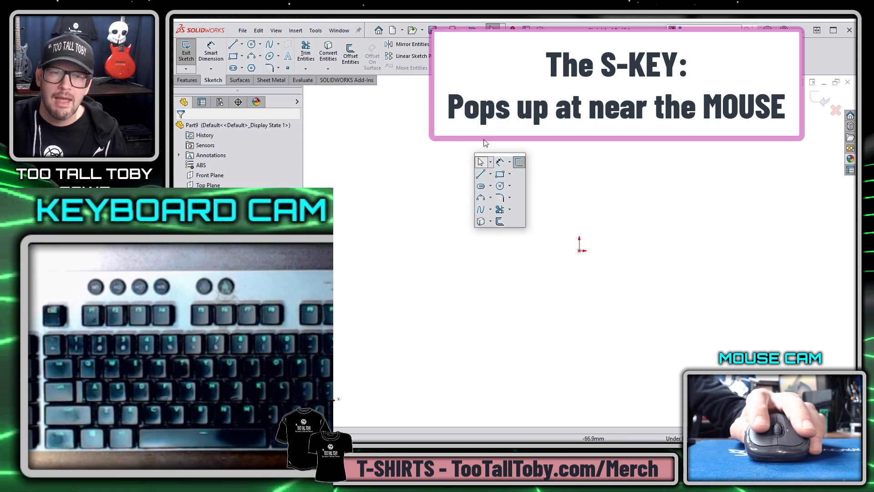
{"action": "left_click", "coordinate": [481, 175]}
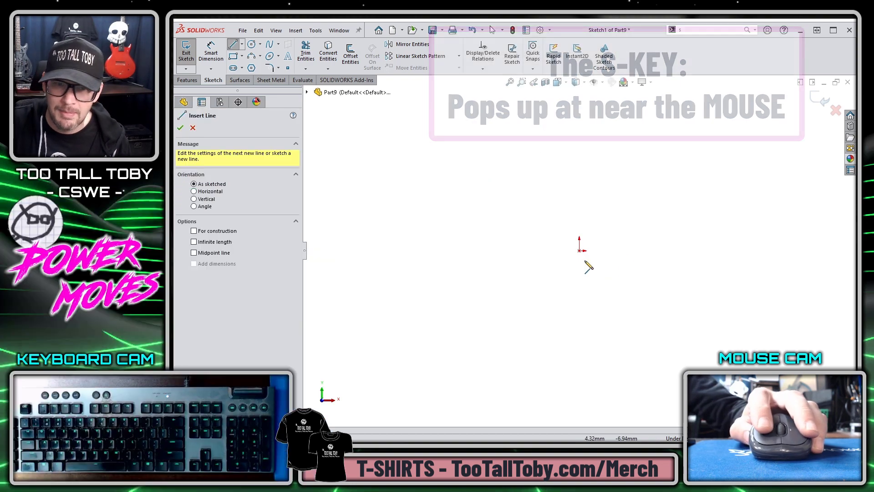
Draw the bottom line from the origin and a 3-point arc forming the curved right end.
{"action": "left_click", "coordinate": [580, 250]}
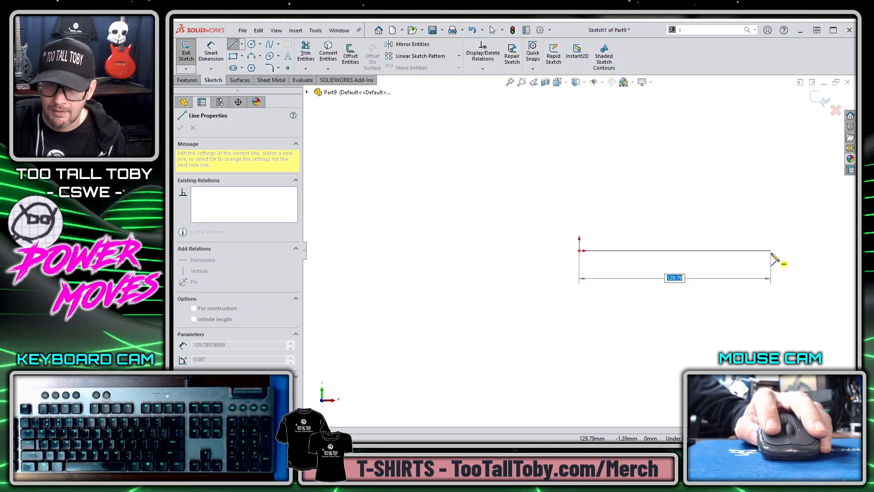
{"action": "left_click", "coordinate": [774, 253]}
{"action": "key", "text": "Escape"}
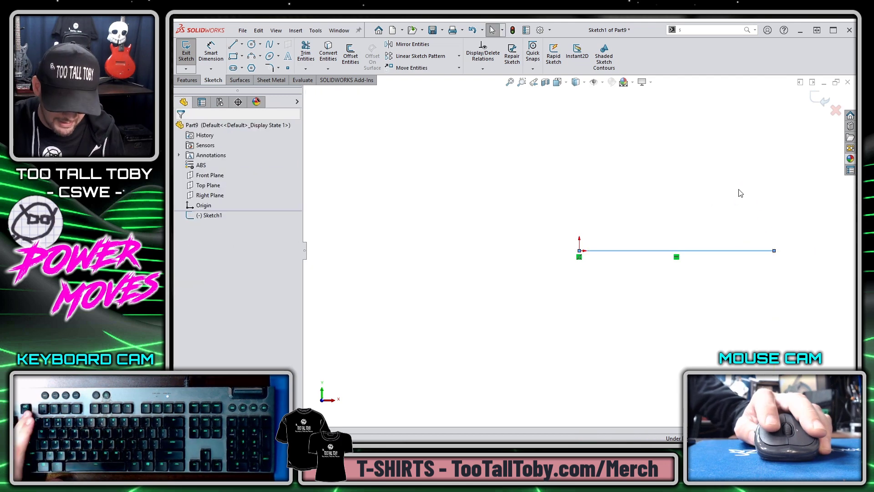
{"action": "key", "text": "s"}
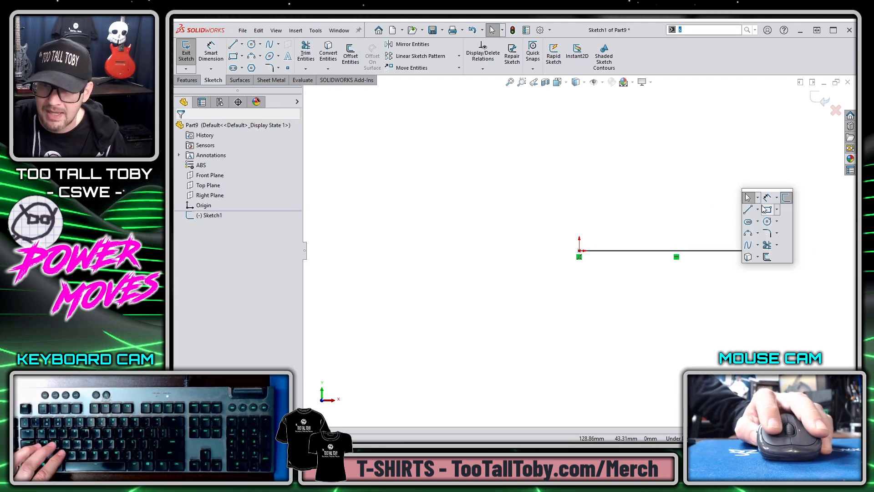
{"action": "left_click", "coordinate": [747, 233]}
{"action": "left_click", "coordinate": [775, 251]}
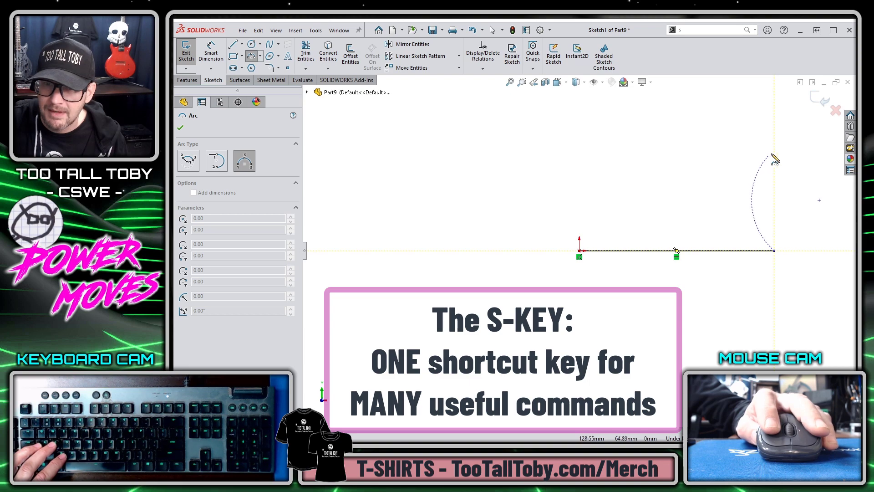
{"action": "left_click", "coordinate": [775, 153]}
{"action": "left_click", "coordinate": [785, 184]}
Draw the top line back above the origin and close the profile with a vertical line.
{"action": "key", "text": "s"}
{"action": "left_click", "coordinate": [682, 160]}
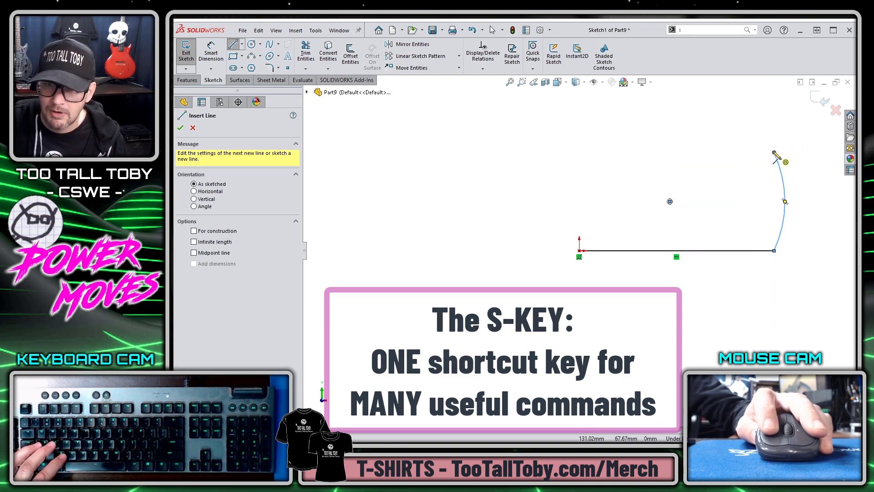
{"action": "left_click", "coordinate": [774, 153]}
{"action": "left_click", "coordinate": [579, 152]}
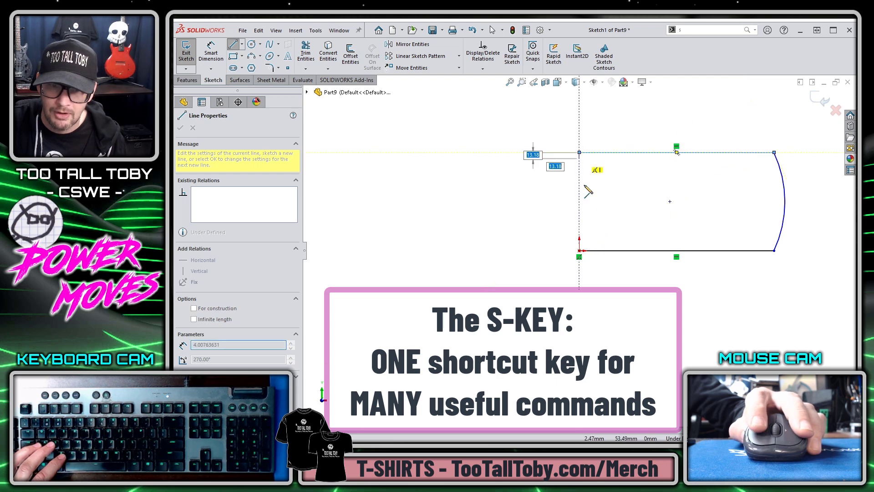
{"action": "left_click", "coordinate": [579, 250]}
{"action": "key", "text": "s"}
{"action": "key", "text": "Escape"}
{"action": "key", "text": "Escape"}
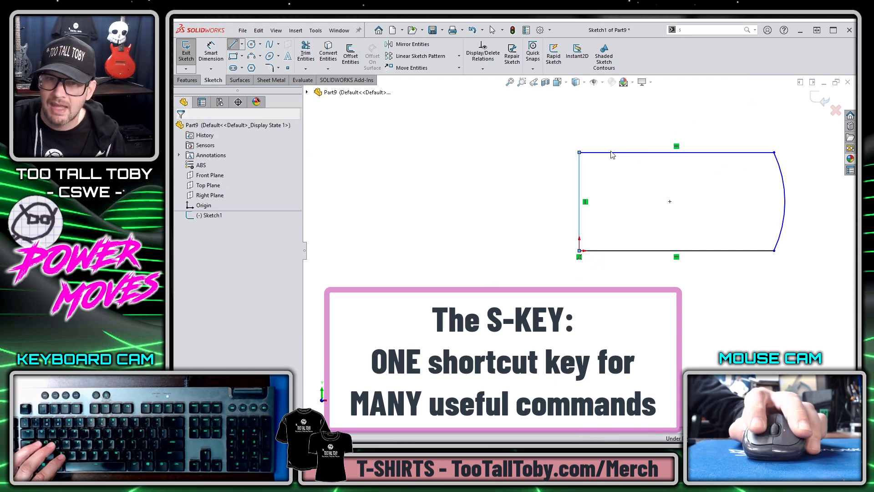
Dimension the profile's height between top and bottom lines to 65.
{"action": "key", "text": "d"}
{"action": "left_click", "coordinate": [634, 153]}
{"action": "left_click", "coordinate": [631, 250]}
{"action": "left_click", "coordinate": [528, 207]}
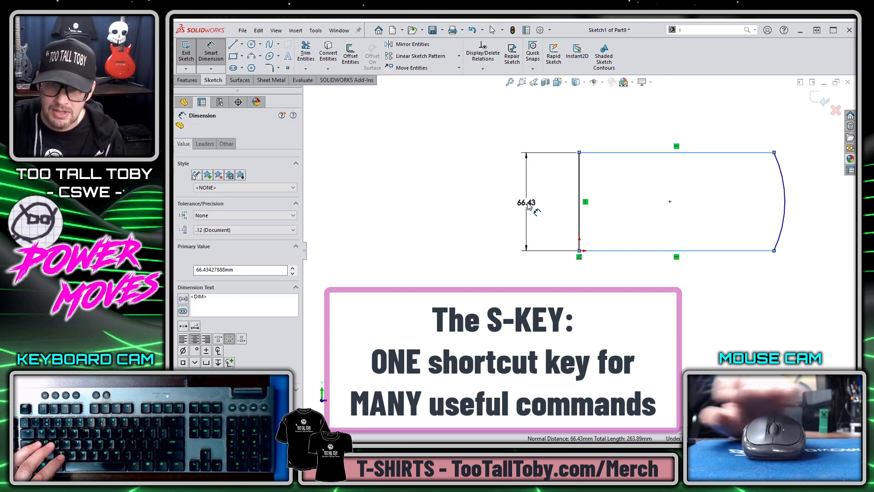
{"action": "type", "text": "65"}
{"action": "key", "text": "Return"}
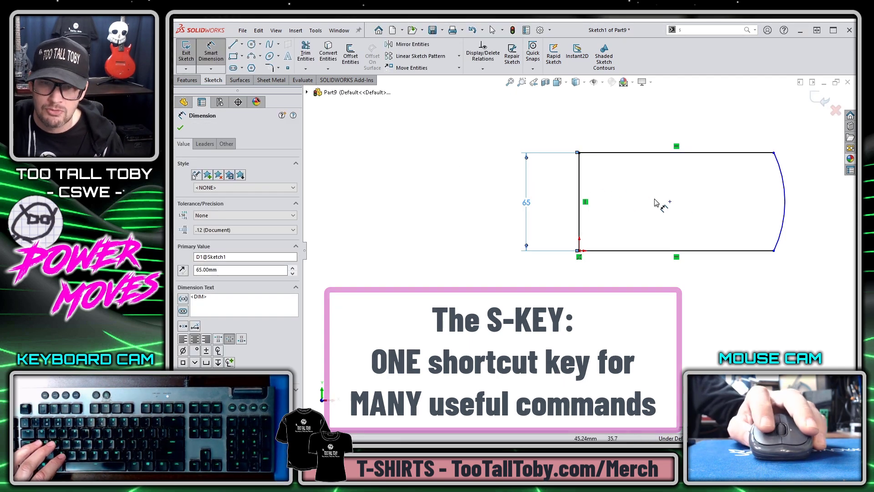
{"action": "key", "text": "Escape"}
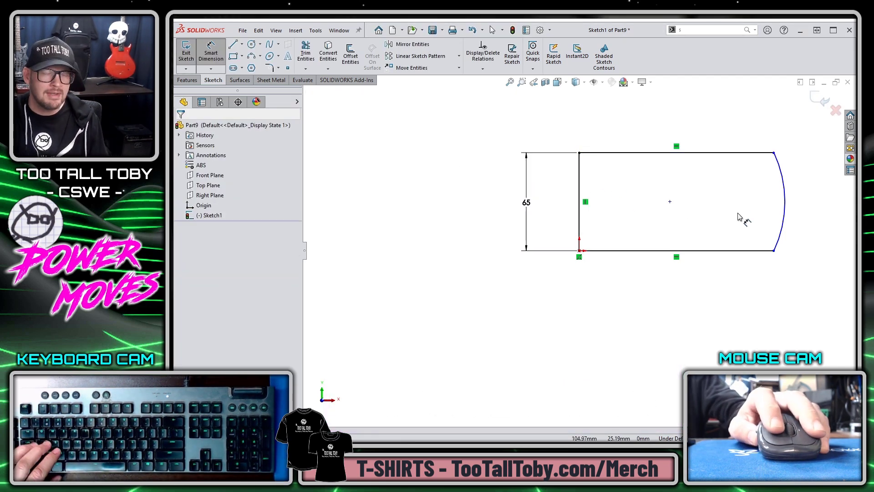
{"action": "mouse_move", "coordinate": [741, 208]}
{"action": "middle_mouse_down", "text": "ctrl"}
{"action": "mouse_move", "coordinate": [634, 189]}
{"action": "mouse_move", "coordinate": [612, 196]}
{"action": "middle_mouse_up", "text": "ctrl"}
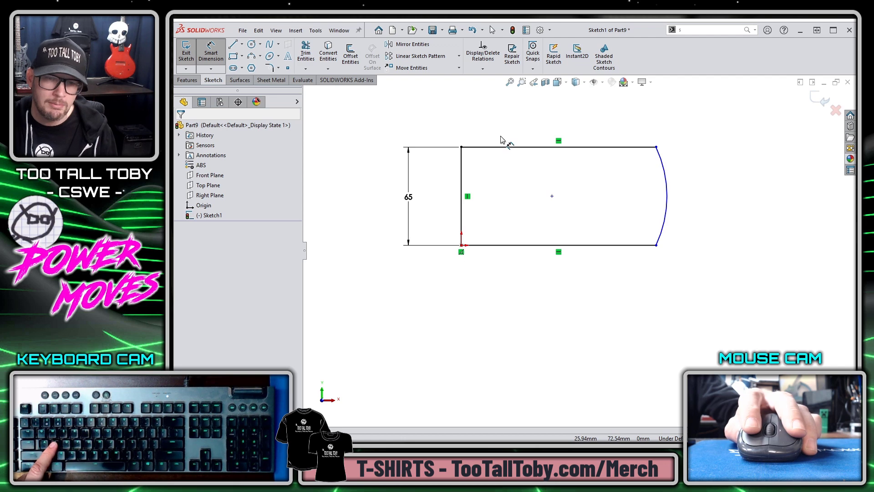
Exit Sketch1 from the sketch shortcut bar and bring up the part shortcut bar.
{"action": "key", "text": "s"}
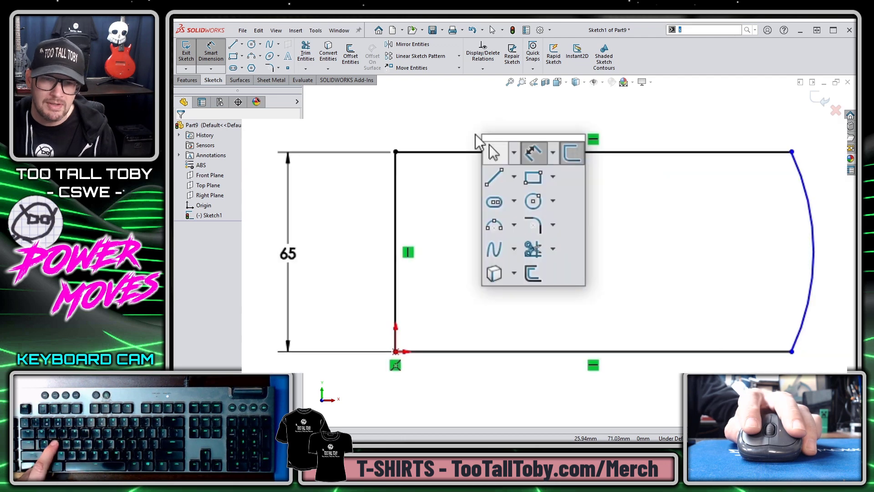
{"action": "left_click", "coordinate": [572, 157]}
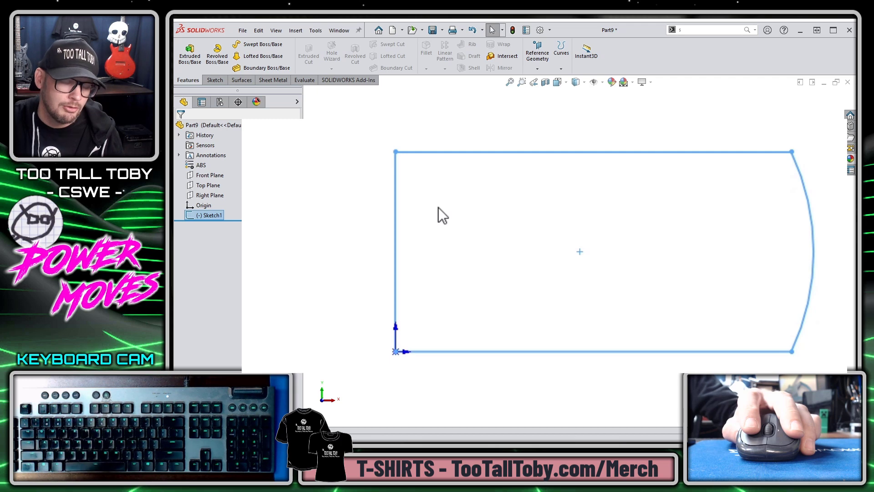
{"action": "key", "text": "s"}
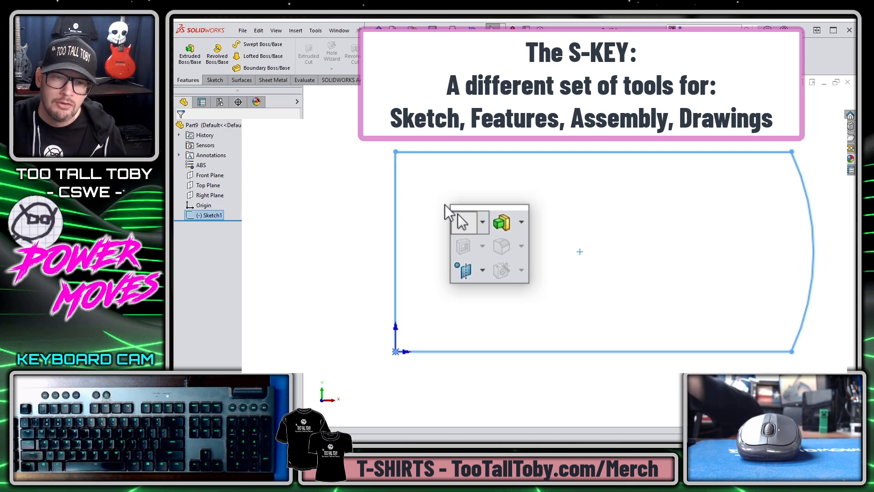
Extrude the profile into a 10 mm plate and start a sketch on its front face.
{"action": "left_click", "coordinate": [501, 223]}
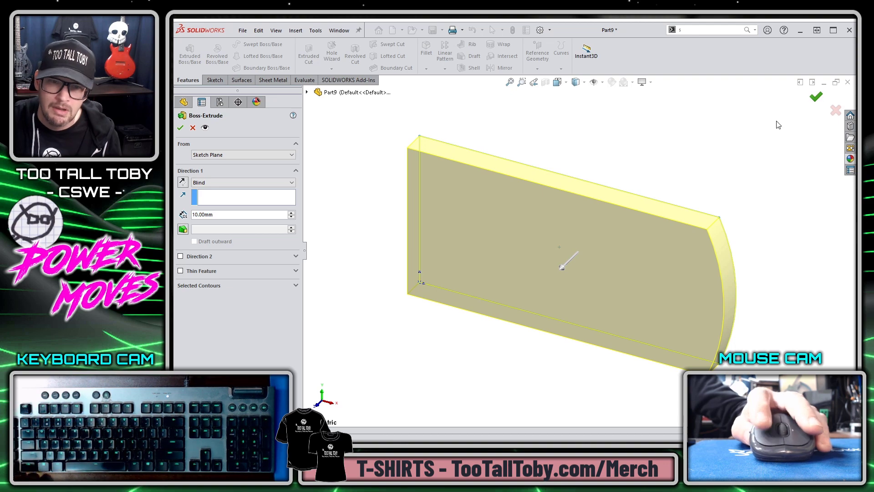
{"action": "key", "text": "Return"}
{"action": "left_click", "coordinate": [524, 236]}
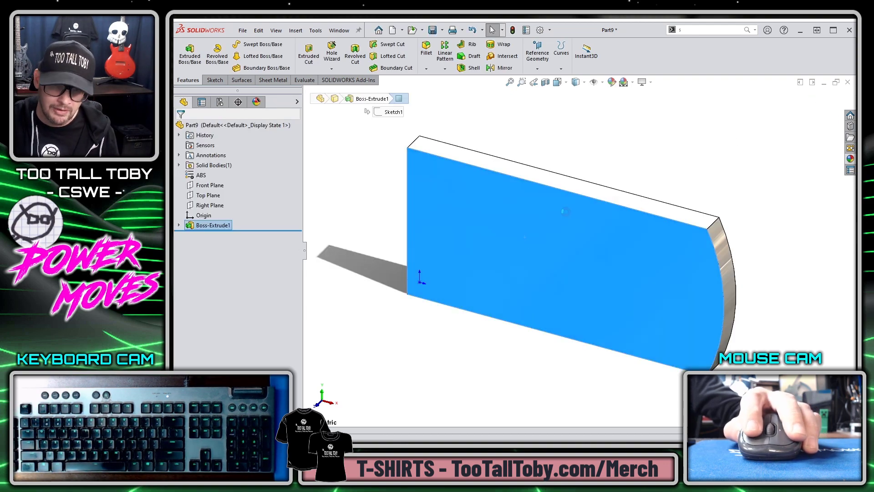
{"action": "left_click", "coordinate": [493, 206]}
Draw a circle on the plate's front face.
{"action": "key", "text": "s"}
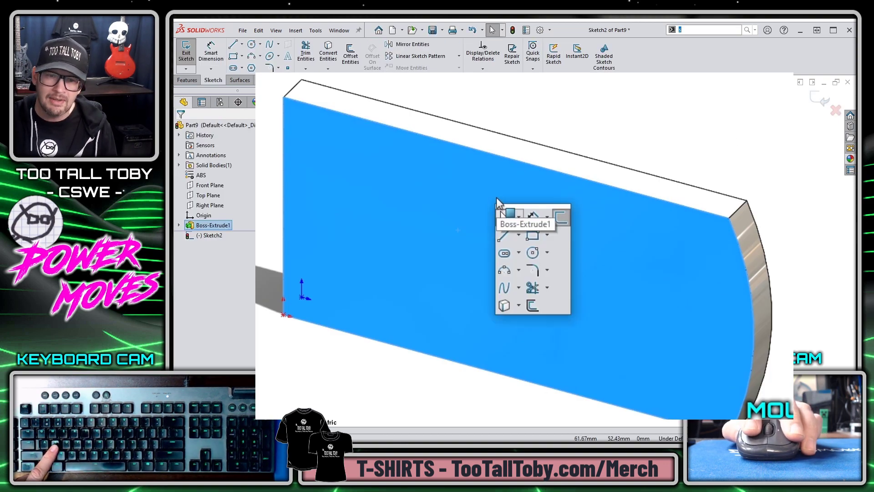
{"action": "left_click", "coordinate": [532, 253]}
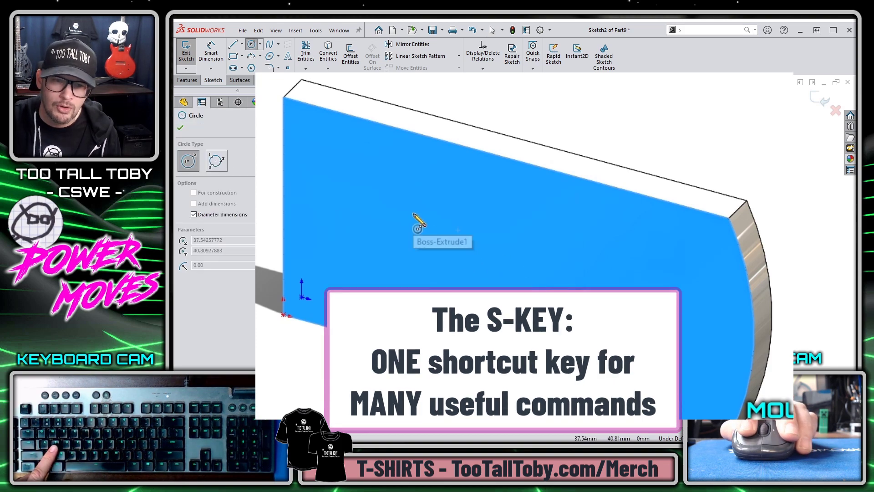
{"action": "left_click", "coordinate": [413, 213]}
{"action": "left_click", "coordinate": [451, 191]}
Dimension the circle to a 30 mm diameter and exit Sketch2.
{"action": "key", "text": "s"}
{"action": "left_click", "coordinate": [451, 200]}
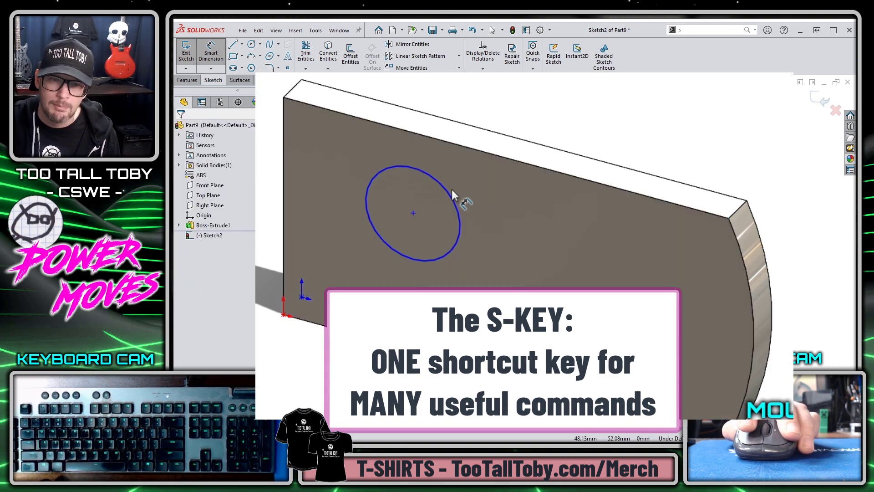
{"action": "left_click", "coordinate": [443, 181]}
{"action": "left_click", "coordinate": [555, 109]}
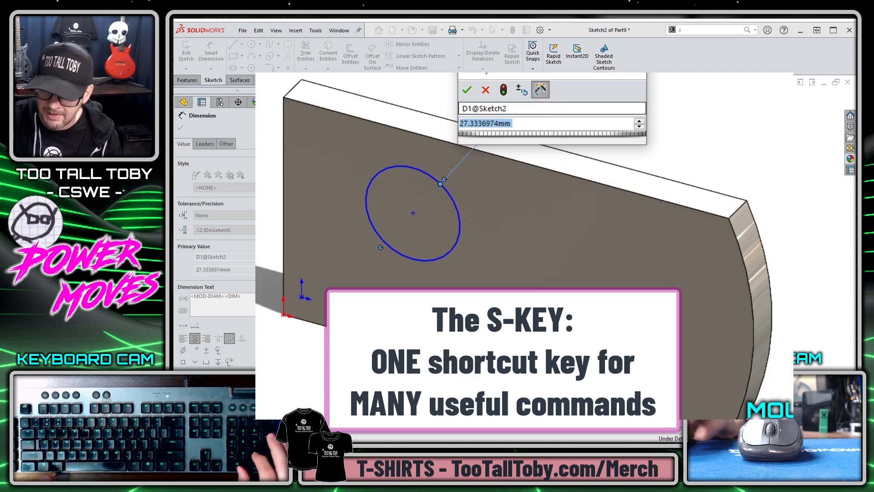
{"action": "type", "text": "30"}
{"action": "key", "text": "Return"}
{"action": "key", "text": "Escape"}
{"action": "key", "text": "s"}
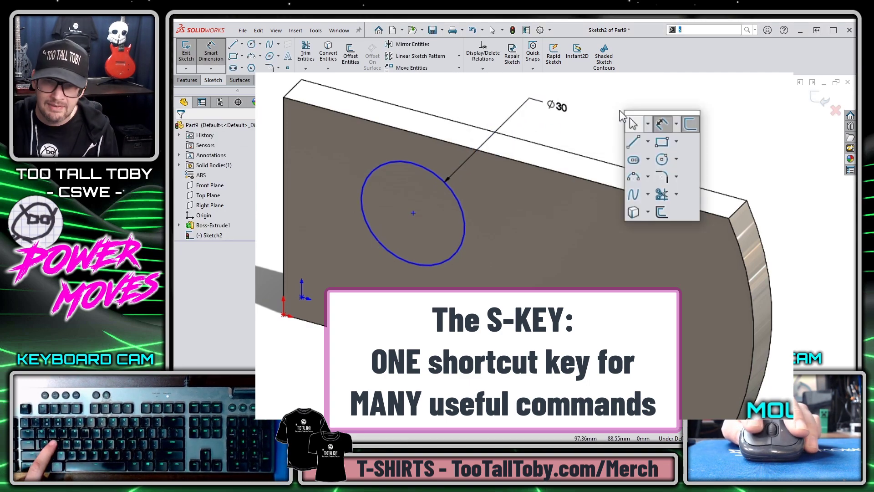
{"action": "left_click", "coordinate": [690, 124]}
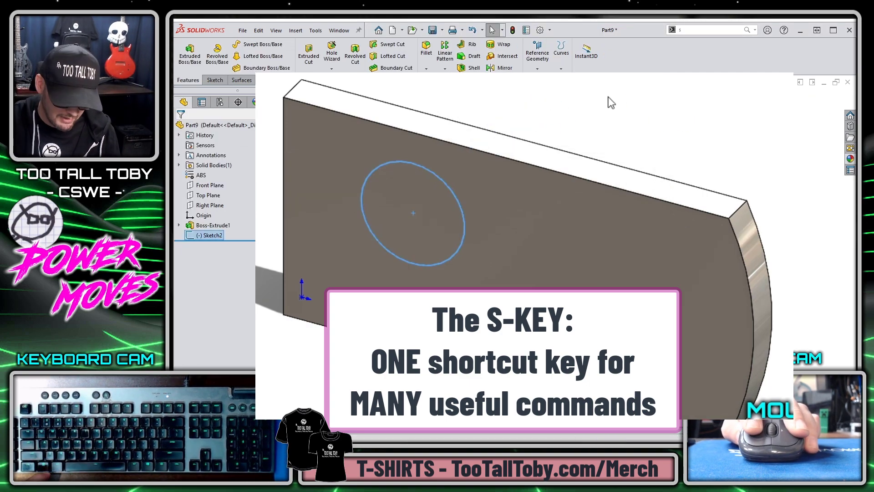
{"action": "key", "text": "s"}
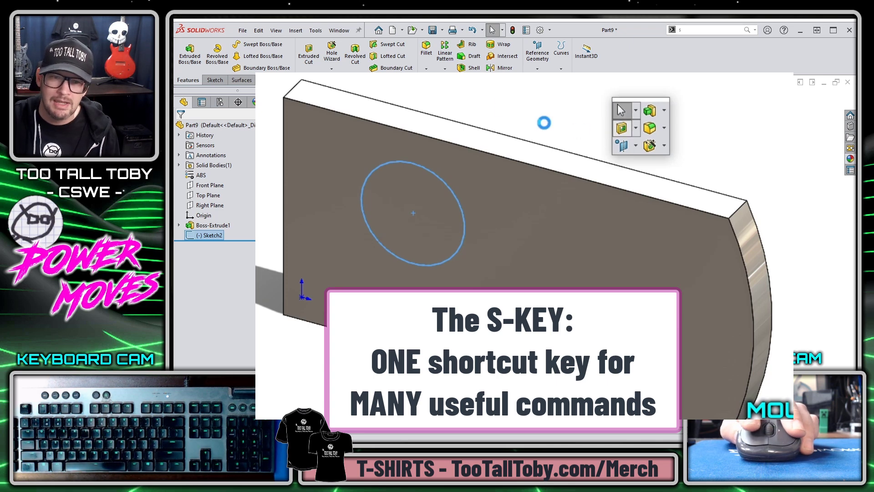
Cut the circle through all of the plate as an extruded cut.
{"action": "right_click", "coordinate": [573, 74]}
{"action": "left_click", "coordinate": [608, 250]}
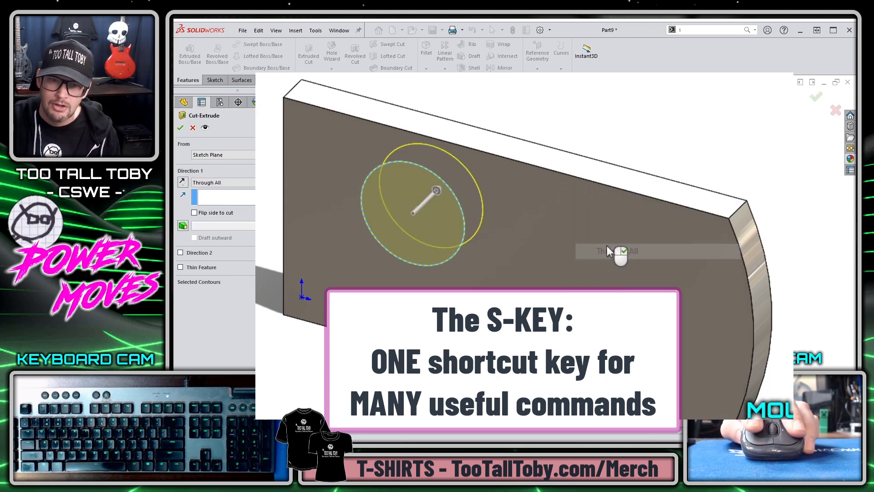
{"action": "right_click", "coordinate": [608, 251]}
Round the plate's two right-end corner edges with a 10 mm fillet.
{"action": "key", "text": "s"}
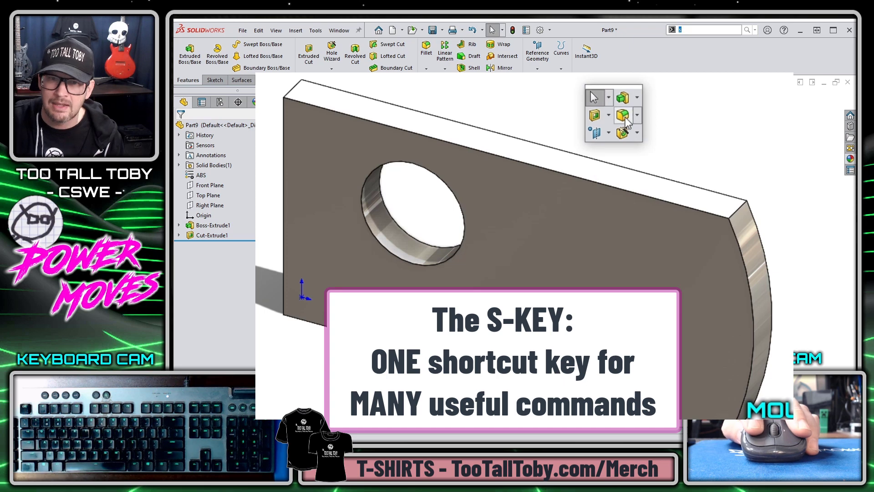
{"action": "left_click", "coordinate": [629, 122]}
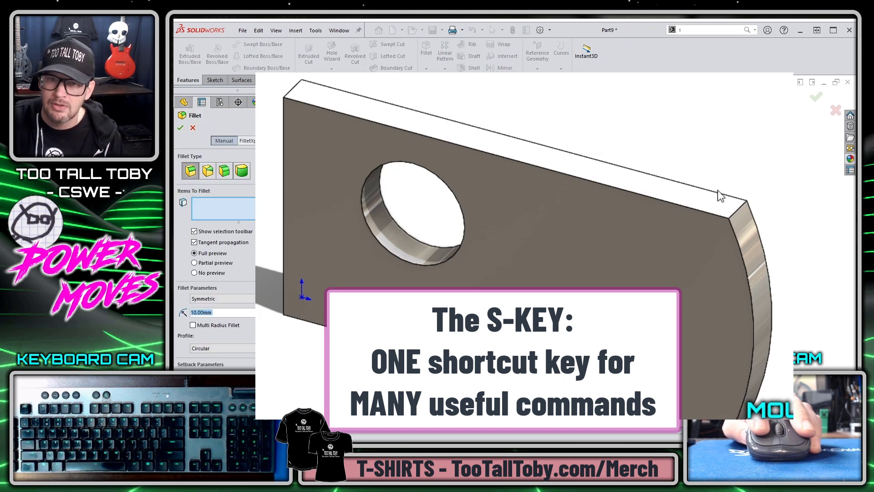
{"action": "left_click", "coordinate": [736, 210]}
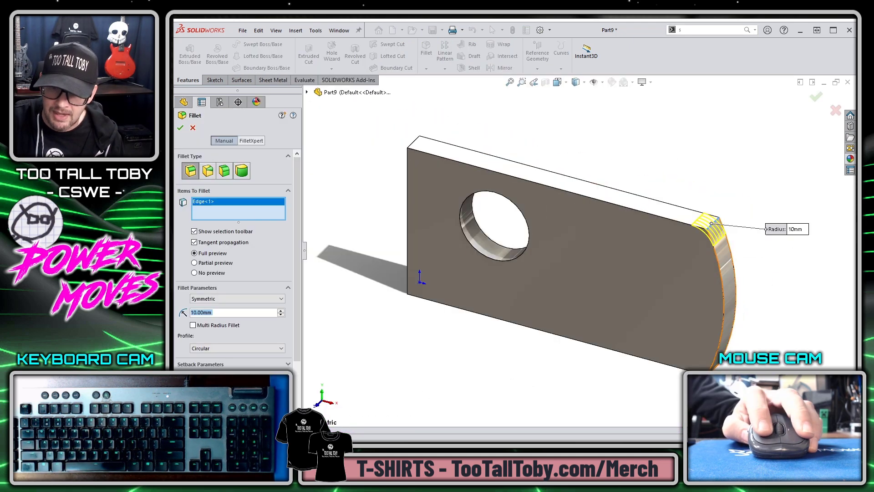
{"action": "left_click", "coordinate": [730, 328]}
{"action": "key", "text": "Return"}
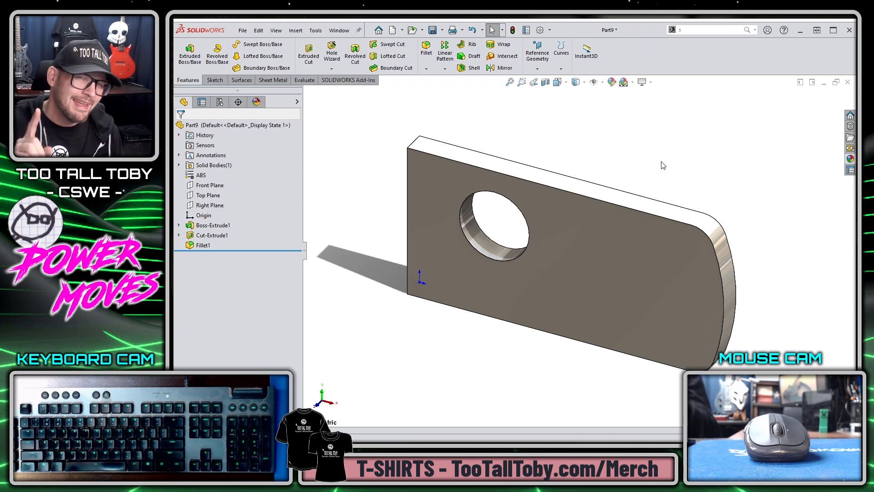
{"action": "left_click", "coordinate": [393, 30]}
Create a new part from the TTT Part 1060 Alloy MMGS template and sketch on its Front Plane.
{"action": "left_click", "coordinate": [392, 188]}
{"action": "left_click", "coordinate": [430, 187]}
{"action": "key", "text": "Return"}
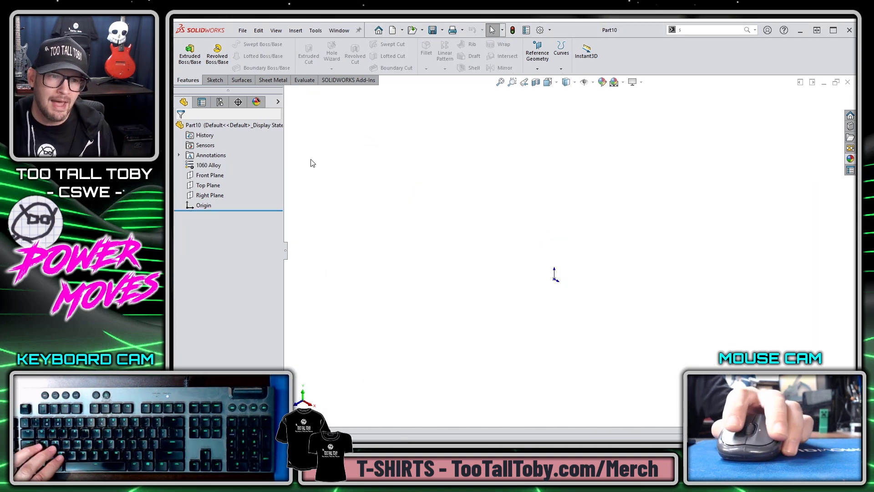
{"action": "left_click", "coordinate": [219, 176]}
{"action": "left_click", "coordinate": [221, 165]}
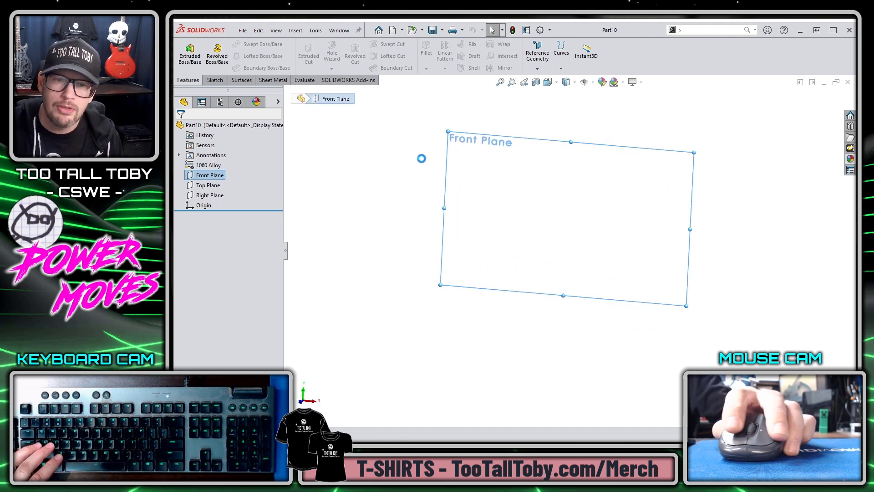
Open the Customize settings for the sketch shortcut bar.
{"action": "key", "text": "s"}
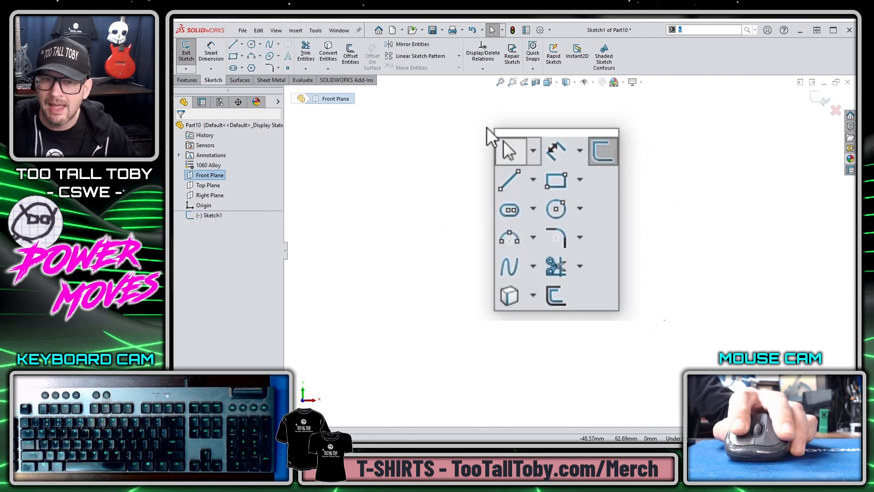
{"action": "right_click", "coordinate": [609, 187]}
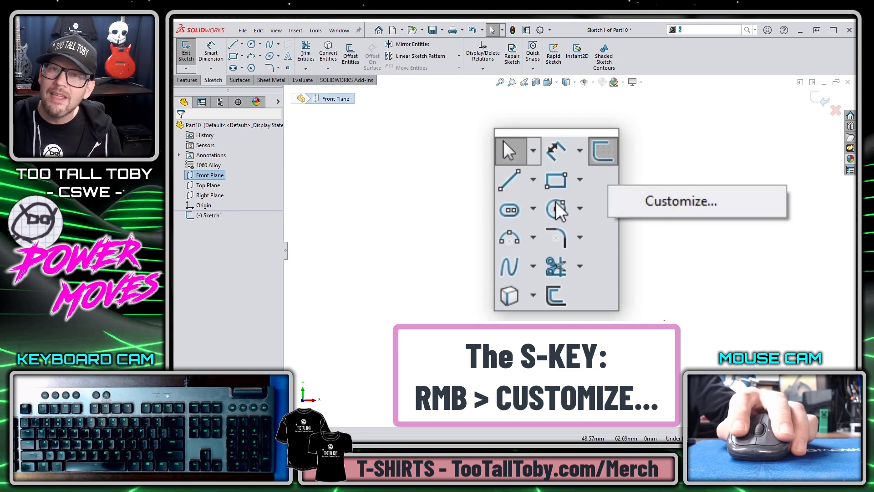
{"action": "left_click", "coordinate": [533, 182]}
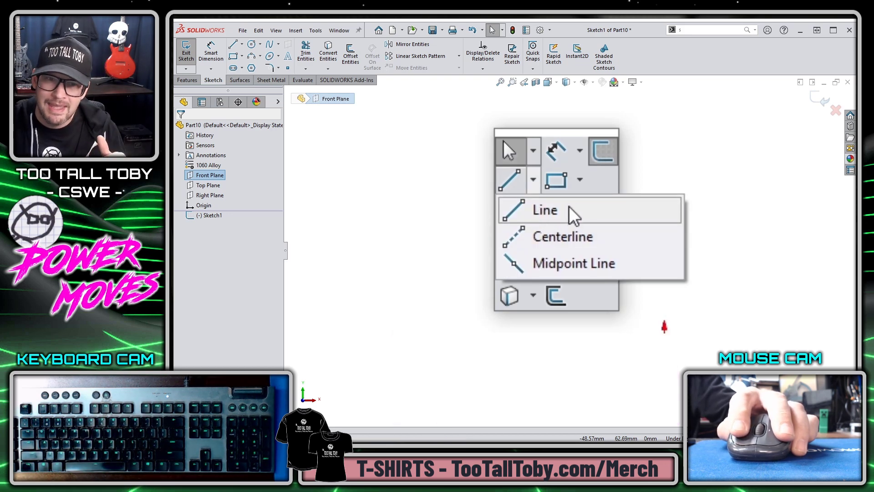
{"action": "right_click", "coordinate": [612, 297]}
{"action": "left_click", "coordinate": [667, 310]}
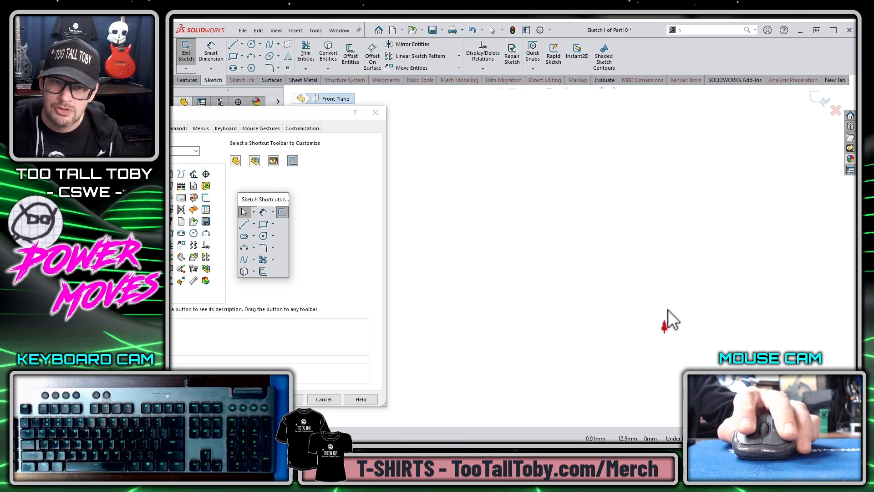
Remove the Line and Rectangle flyouts from the sketch shortcut bar.
{"action": "left_click_drag", "start_coordinate": [275, 204], "coordinate": [475, 217]}
{"action": "left_click_drag", "start_coordinate": [327, 114], "coordinate": [507, 118]}
{"action": "left_click_drag", "start_coordinate": [524, 217], "coordinate": [518, 163]}
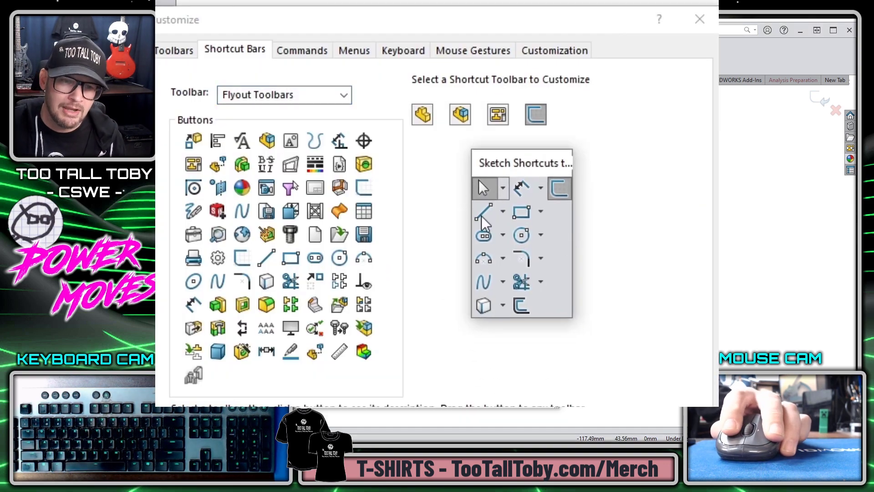
{"action": "mouse_move", "coordinate": [486, 224]}
{"action": "left_mouse_down"}
{"action": "mouse_move", "coordinate": [569, 218]}
{"action": "mouse_move", "coordinate": [655, 185]}
{"action": "mouse_move", "coordinate": [660, 174]}
{"action": "mouse_move", "coordinate": [661, 182]}
{"action": "left_mouse_up"}
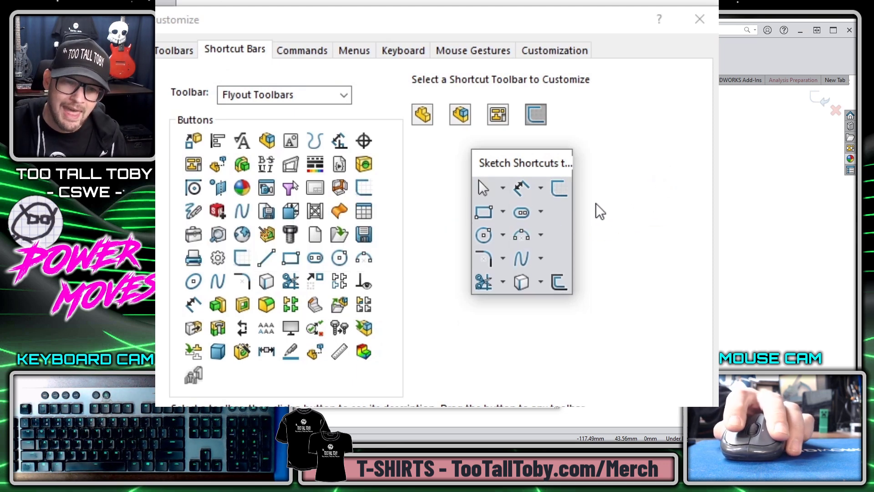
{"action": "left_click_drag", "start_coordinate": [485, 214], "coordinate": [485, 215]}
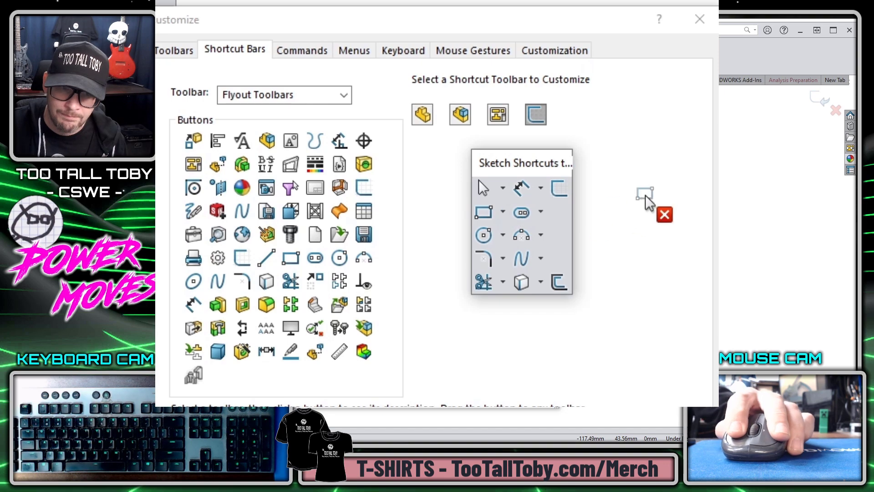
{"action": "left_click_drag", "start_coordinate": [654, 186], "coordinate": [659, 179]}
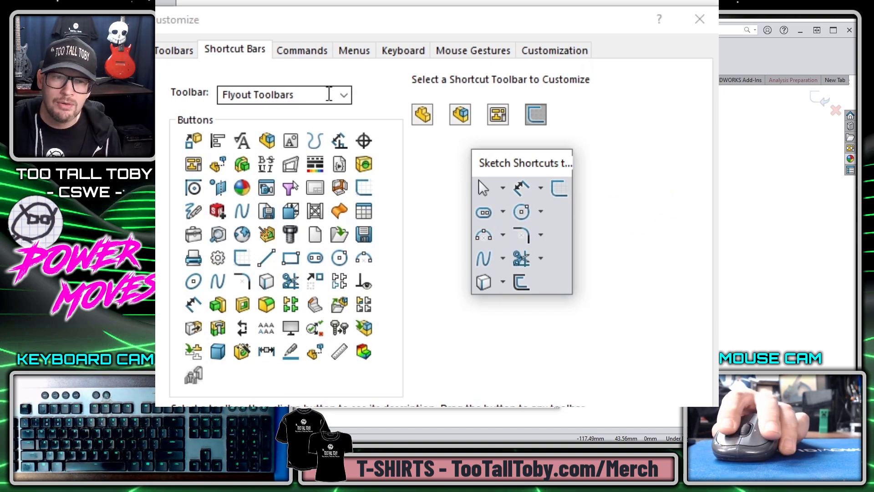
Add Line, Corner Rectangle, Center Rectangle and Centerline from the Sketch toolbar, then save with OK.
{"action": "left_click", "coordinate": [345, 96]}
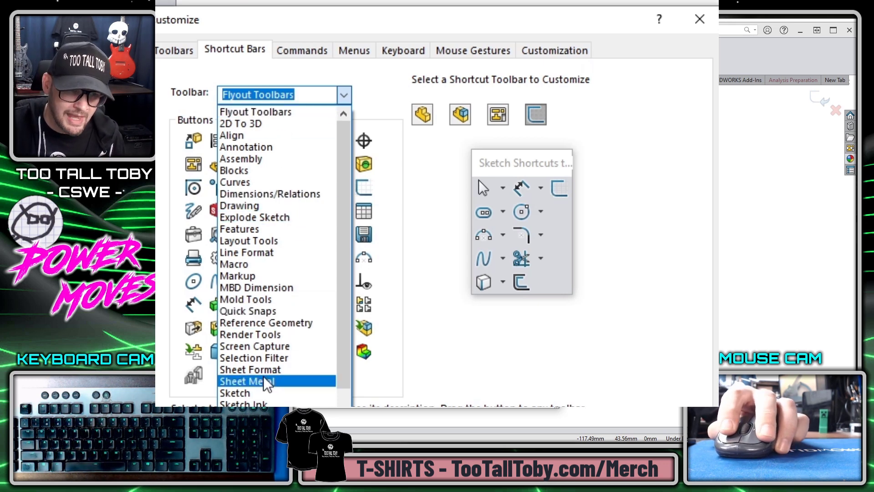
{"action": "left_click", "coordinate": [255, 391]}
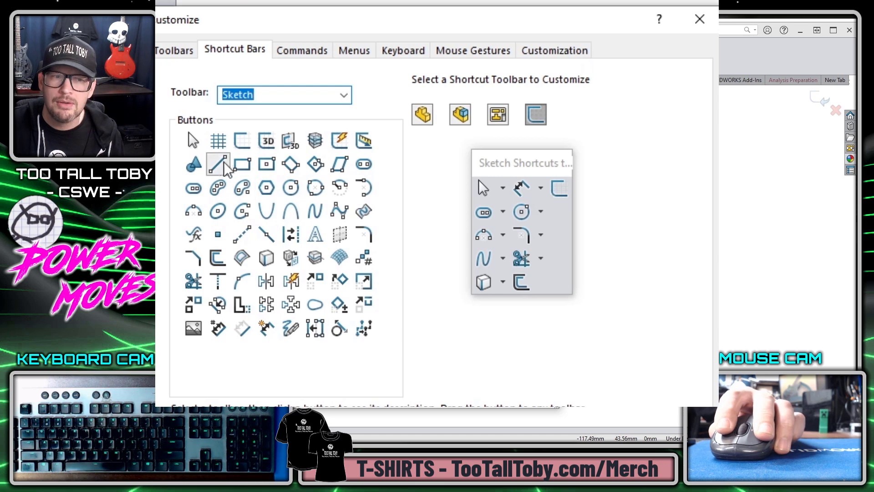
{"action": "mouse_move", "coordinate": [218, 164]}
{"action": "left_mouse_down"}
{"action": "mouse_move", "coordinate": [400, 221]}
{"action": "mouse_move", "coordinate": [488, 220]}
{"action": "mouse_move", "coordinate": [478, 222]}
{"action": "left_mouse_up"}
{"action": "mouse_move", "coordinate": [241, 163]}
{"action": "left_mouse_down"}
{"action": "mouse_move", "coordinate": [416, 220]}
{"action": "mouse_move", "coordinate": [511, 231]}
{"action": "left_mouse_up"}
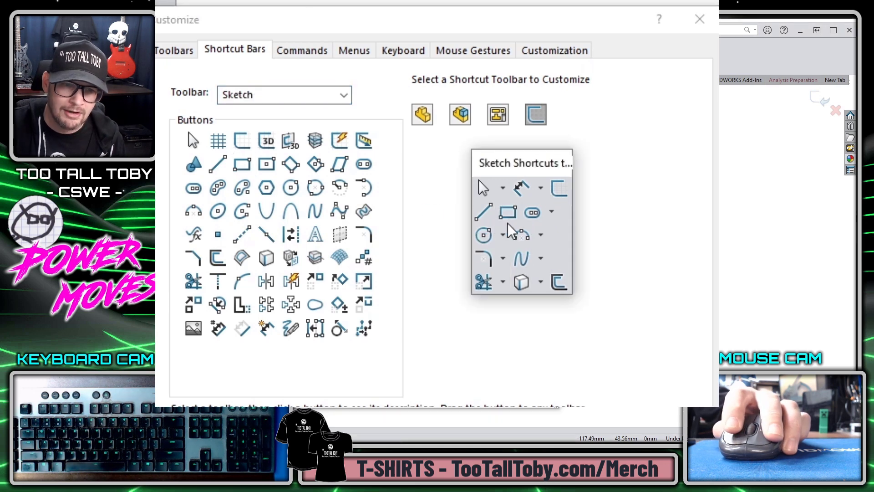
{"action": "mouse_move", "coordinate": [262, 163]}
{"action": "left_mouse_down"}
{"action": "mouse_move", "coordinate": [511, 191]}
{"action": "mouse_move", "coordinate": [526, 219]}
{"action": "mouse_move", "coordinate": [519, 222]}
{"action": "left_mouse_up"}
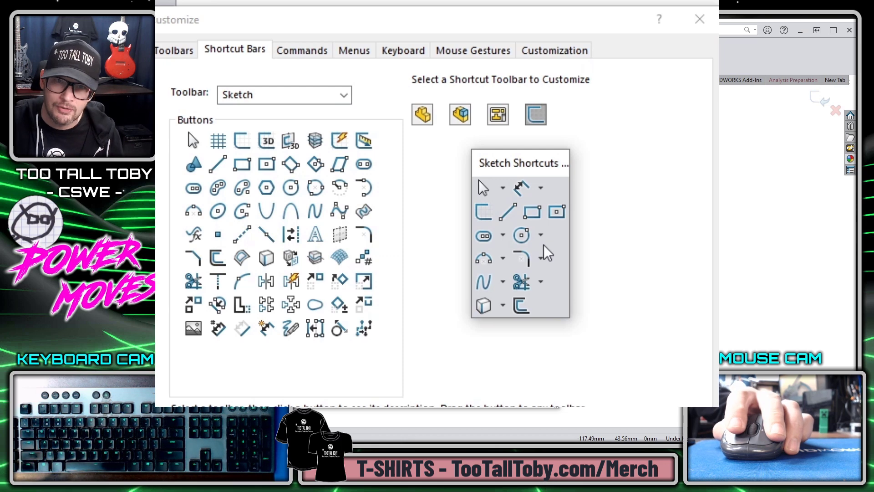
{"action": "mouse_move", "coordinate": [241, 239]}
{"action": "left_mouse_down"}
{"action": "mouse_move", "coordinate": [468, 232]}
{"action": "mouse_move", "coordinate": [560, 218]}
{"action": "left_mouse_up"}
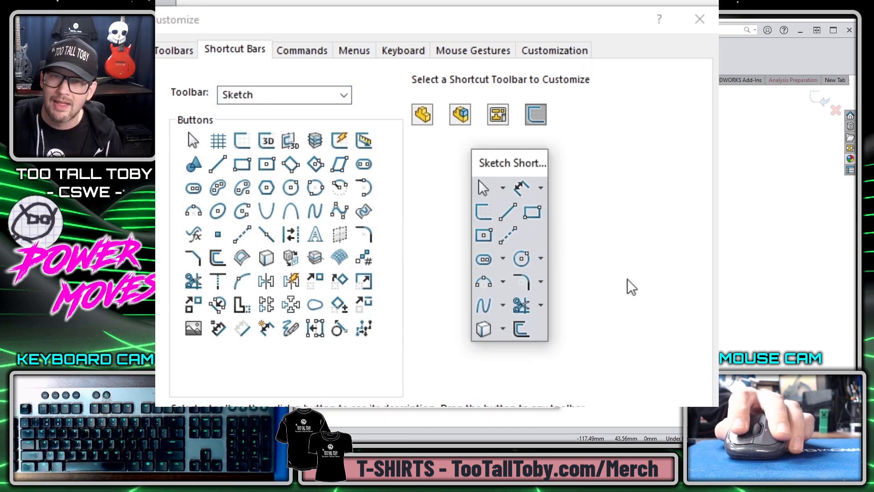
{"action": "mouse_move", "coordinate": [505, 341]}
{"action": "left_mouse_down"}
{"action": "mouse_move", "coordinate": [507, 312]}
{"action": "mouse_move", "coordinate": [556, 211]}
{"action": "mouse_move", "coordinate": [506, 328]}
{"action": "left_mouse_up"}
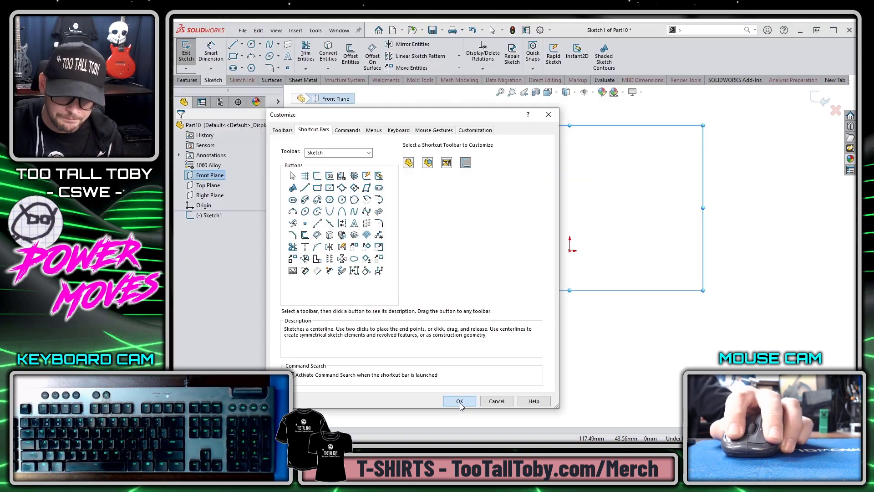
{"action": "left_click", "coordinate": [456, 402]}
{"action": "key", "text": "s"}
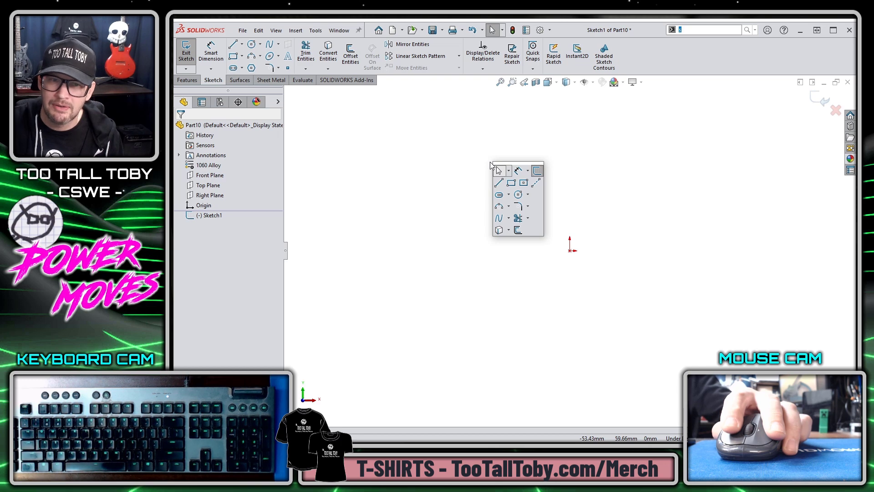
Draw a 120 × 60 corner rectangle anchored at the origin.
{"action": "left_click", "coordinate": [511, 185]}
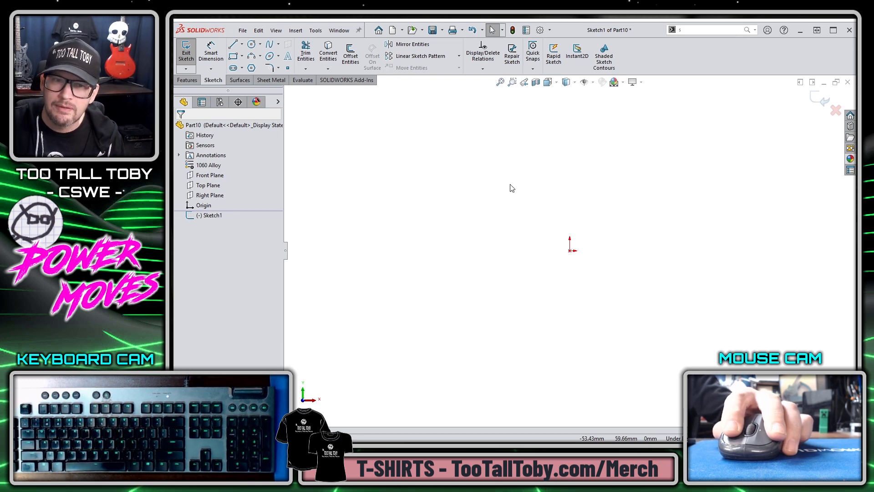
{"action": "left_click", "coordinate": [569, 250]}
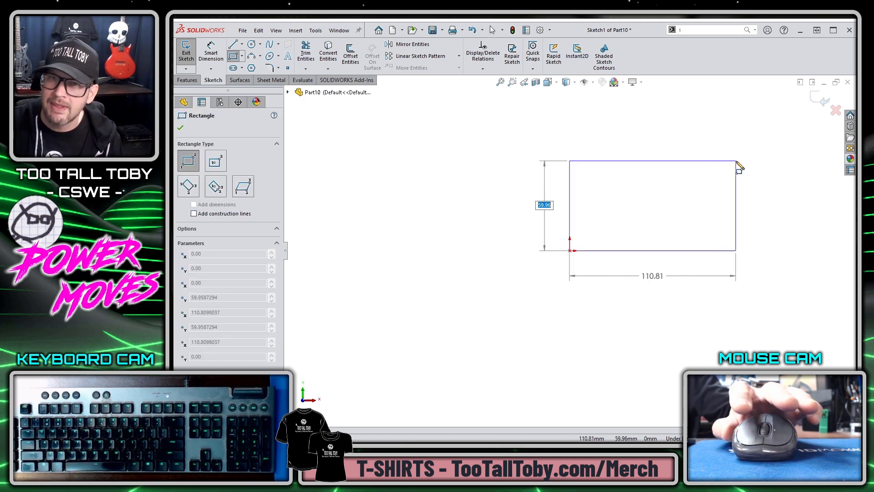
{"action": "type", "text": "60"}
{"action": "key", "text": "Tab"}
{"action": "type", "text": "120"}
{"action": "key", "text": "Return"}
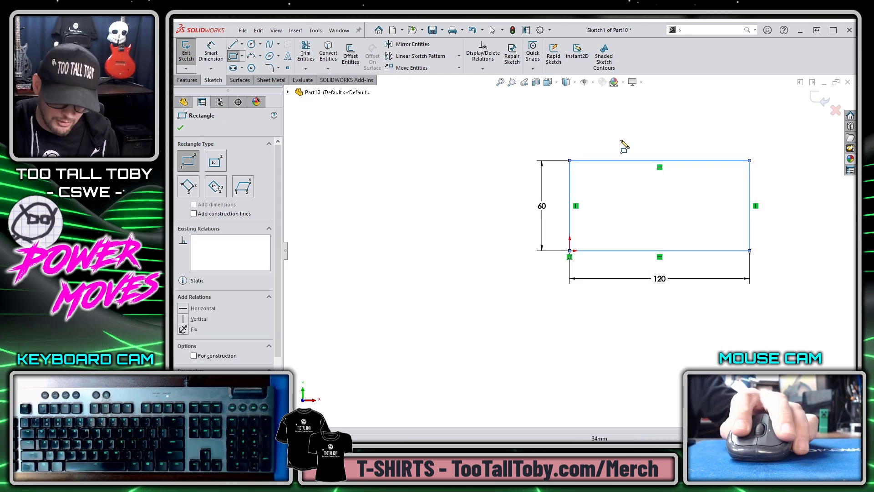
Add a vertical centerline between the top and bottom edge midpoints.
{"action": "key", "text": "s"}
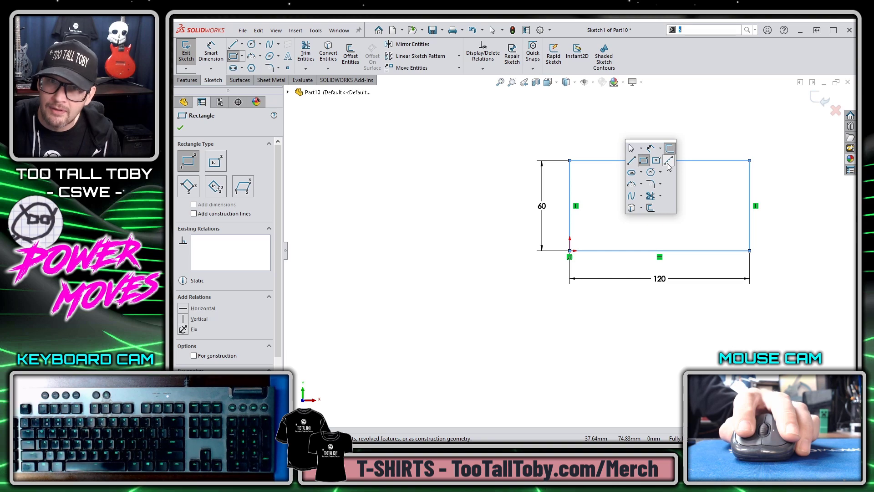
{"action": "left_click", "coordinate": [668, 164]}
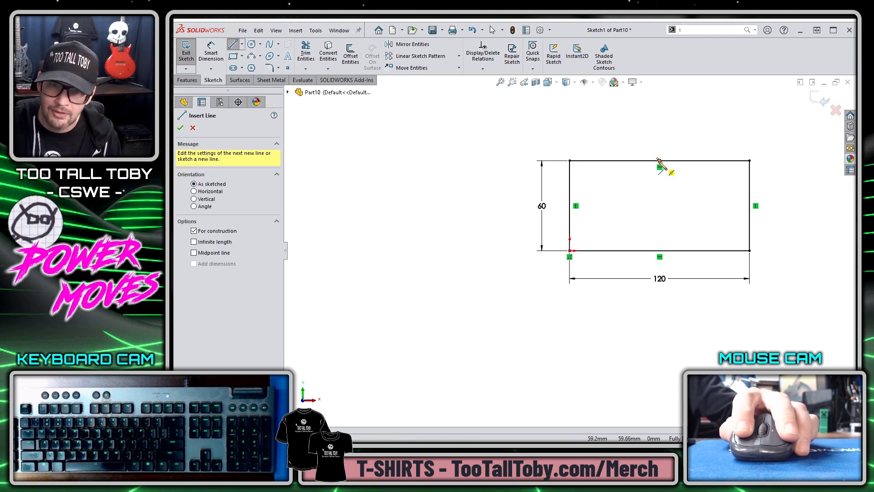
{"action": "left_click", "coordinate": [659, 160]}
{"action": "left_click", "coordinate": [659, 251]}
{"action": "key", "text": "Escape"}
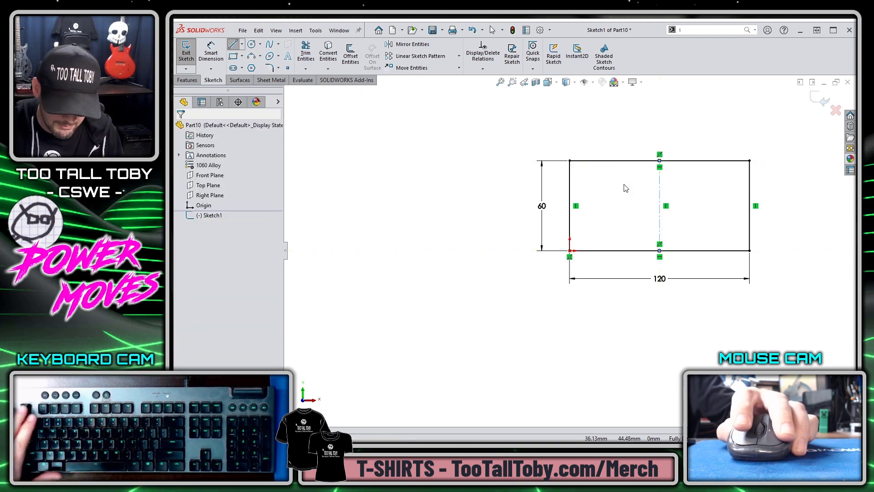
Draw a Ø35 circle centred on the centerline's midpoint.
{"action": "key", "text": "s"}
{"action": "left_click", "coordinate": [647, 218]}
{"action": "left_click", "coordinate": [659, 206]}
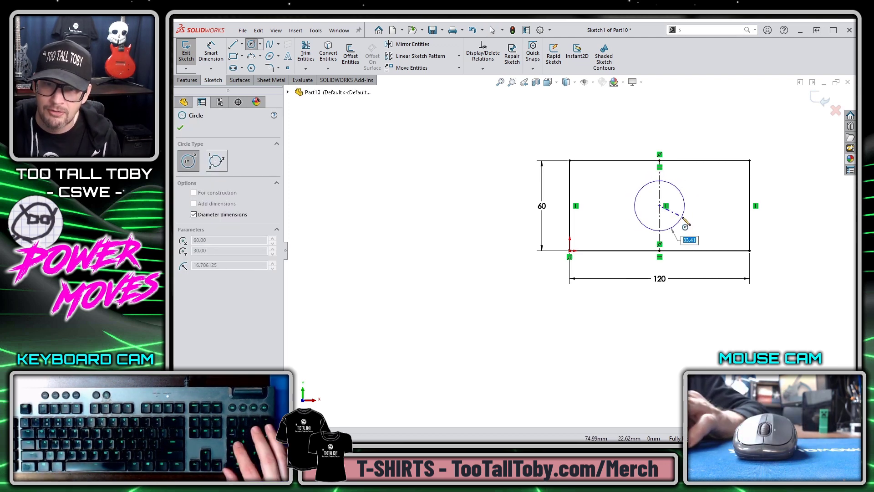
{"action": "left_click", "coordinate": [683, 219]}
{"action": "key", "text": "Escape"}
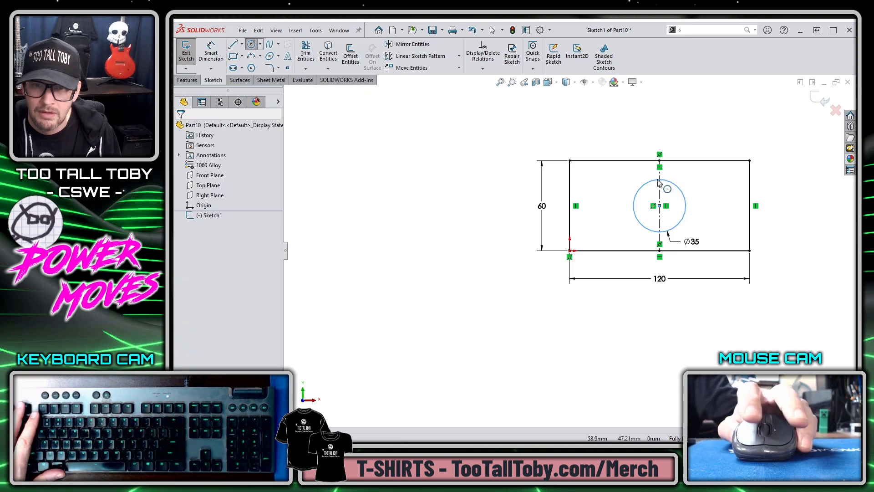
{"action": "key", "text": "Escape"}
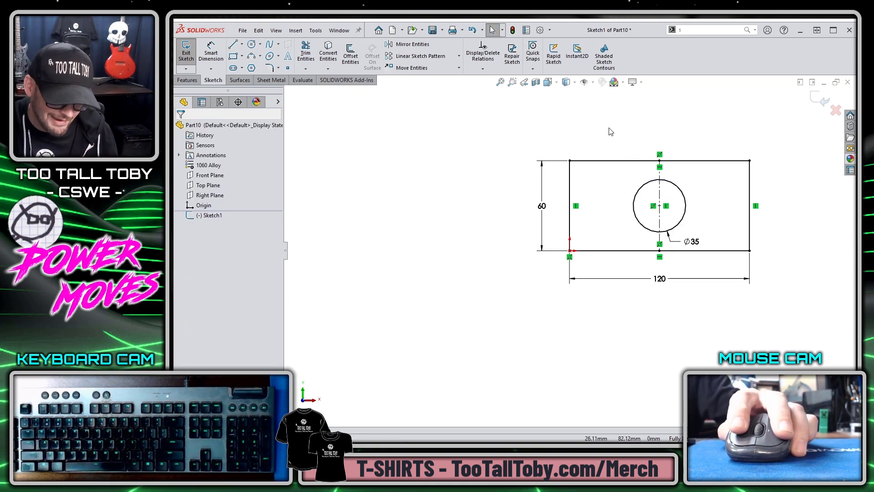
{"action": "key", "text": "s"}
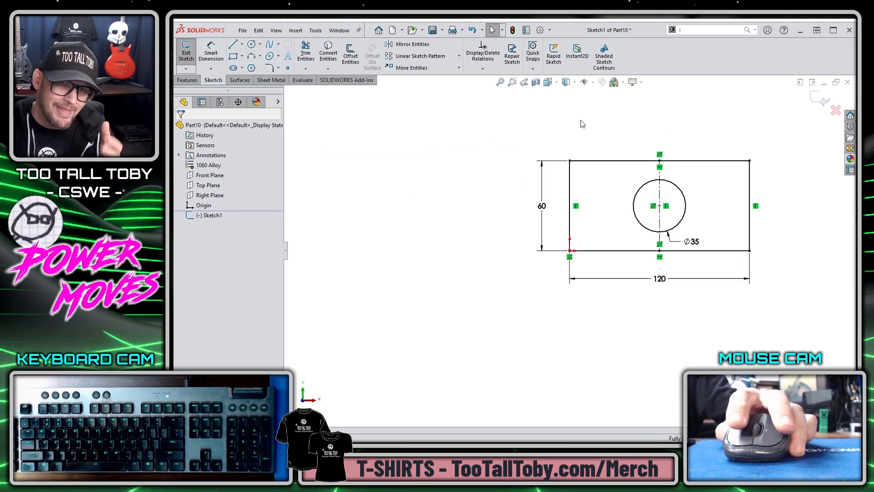
Drag Extruded Boss/Base and Extruded Cut from the Features list onto the sketch shortcut bar.
{"action": "key", "text": "s"}
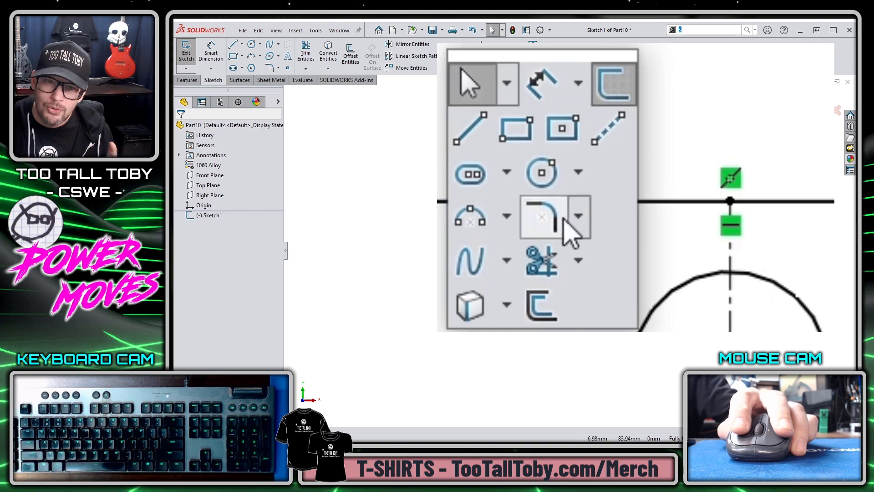
{"action": "right_click", "coordinate": [618, 182]}
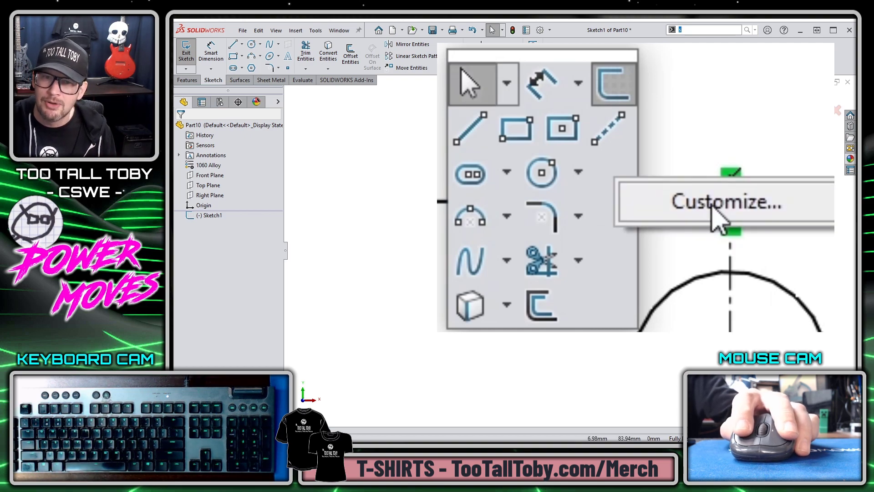
{"action": "left_click", "coordinate": [713, 210]}
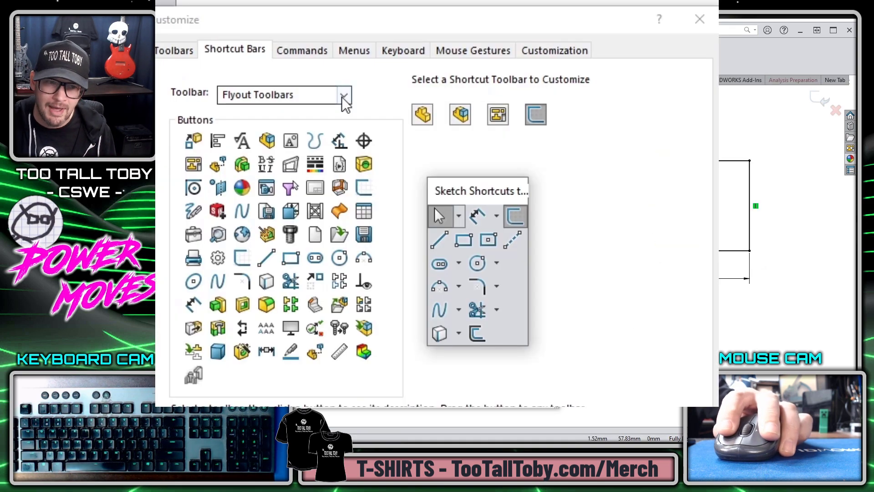
{"action": "left_click", "coordinate": [375, 152]}
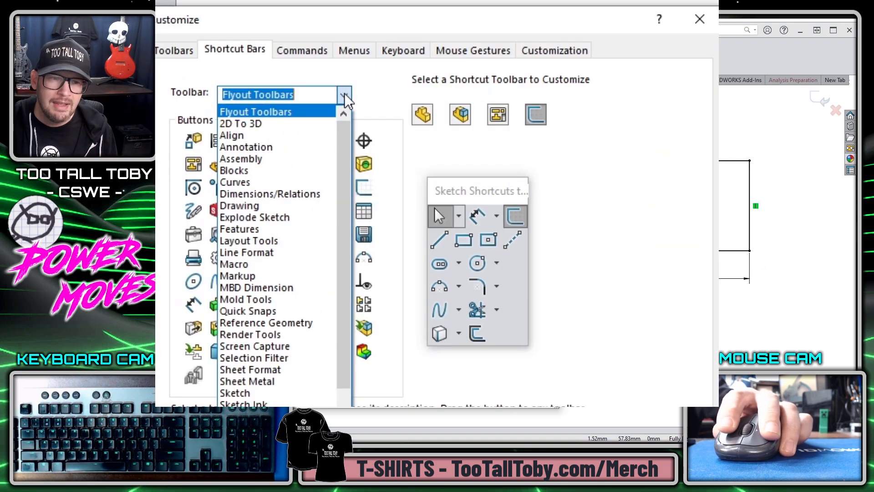
{"action": "left_click", "coordinate": [298, 233]}
{"action": "mouse_move", "coordinate": [193, 140]}
{"action": "left_mouse_down"}
{"action": "mouse_move", "coordinate": [287, 175]}
{"action": "mouse_move", "coordinate": [526, 295]}
{"action": "mouse_move", "coordinate": [515, 289]}
{"action": "left_mouse_up"}
{"action": "mouse_move", "coordinate": [340, 141]}
{"action": "left_mouse_down"}
{"action": "mouse_move", "coordinate": [489, 314]}
{"action": "mouse_move", "coordinate": [514, 310]}
{"action": "left_mouse_up"}
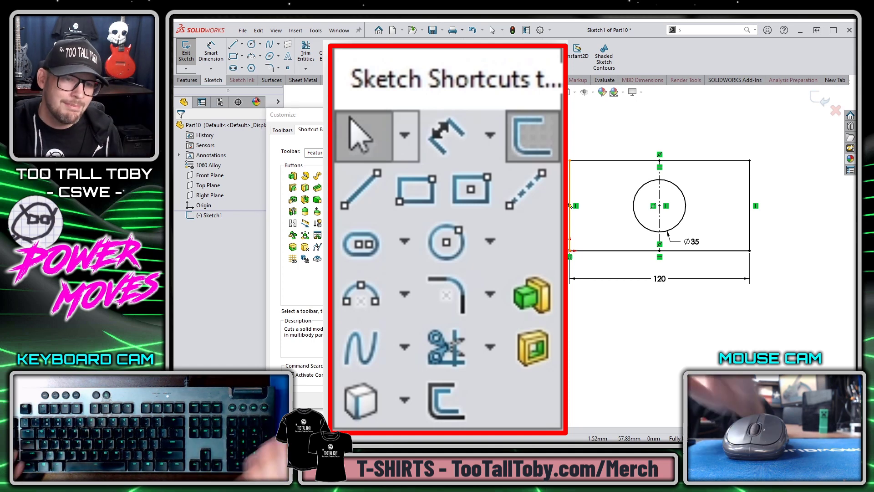
{"action": "key", "text": "Return"}
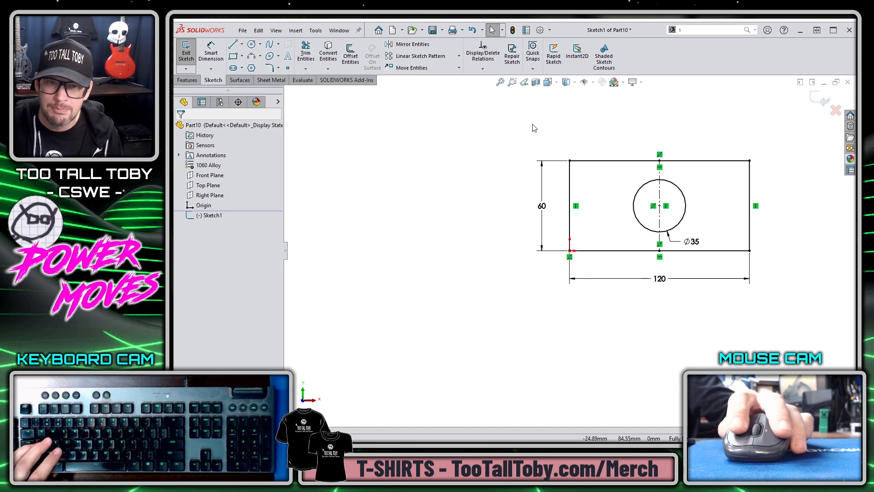
Extrude the 120 × 60 sketch 25 mm deep using Extruded Boss/Base from the shortcut bar.
{"action": "key", "text": "s"}
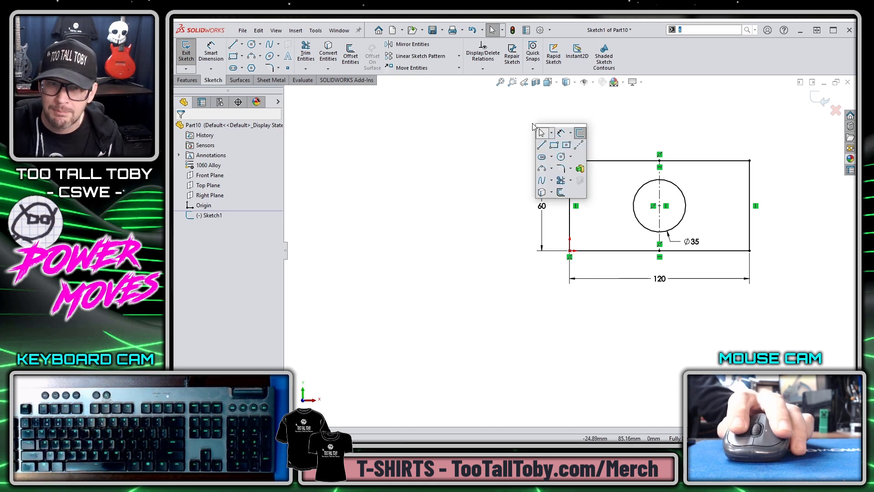
{"action": "left_click", "coordinate": [580, 169]}
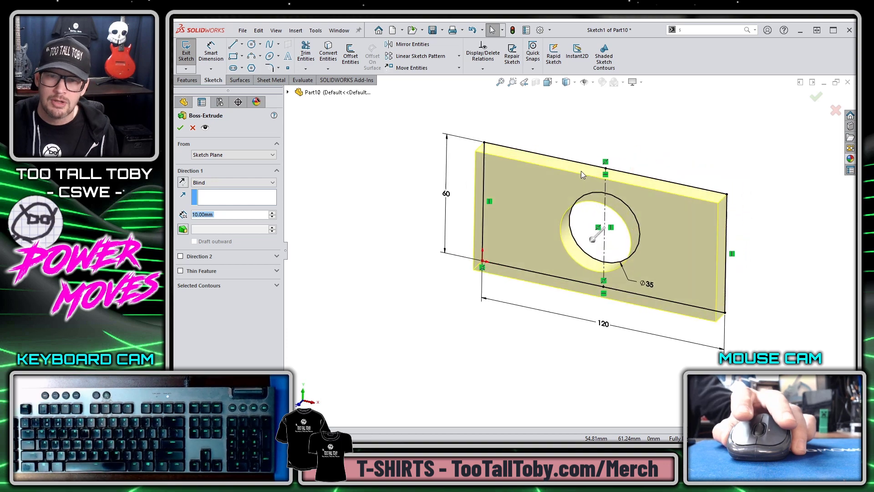
{"action": "type", "text": "25"}
{"action": "key", "text": "Return"}
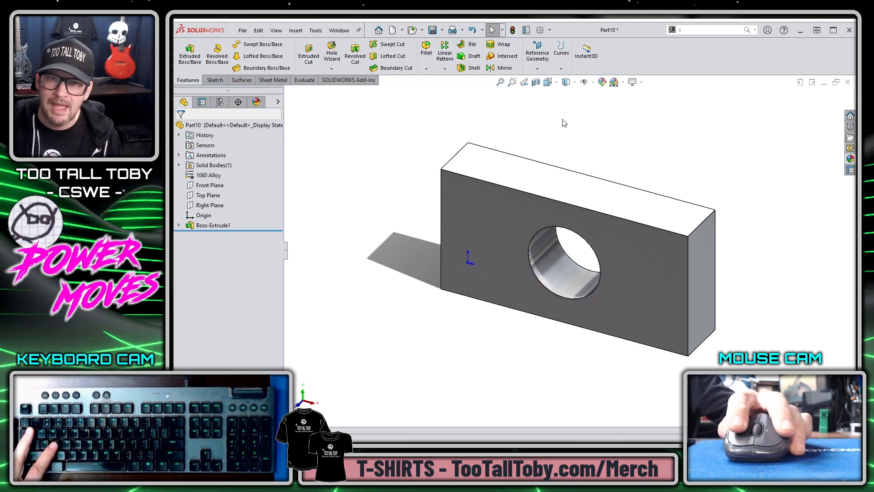
{"action": "key", "text": "s"}
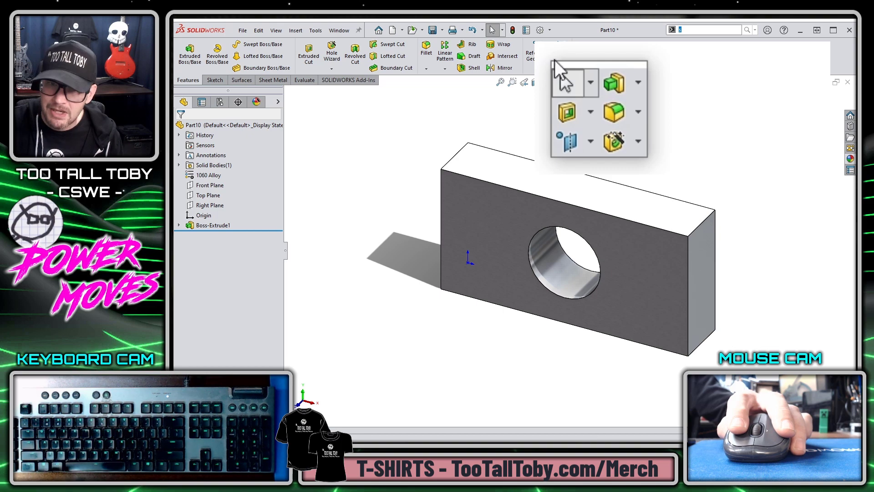
{"action": "right_click", "coordinate": [628, 102]}
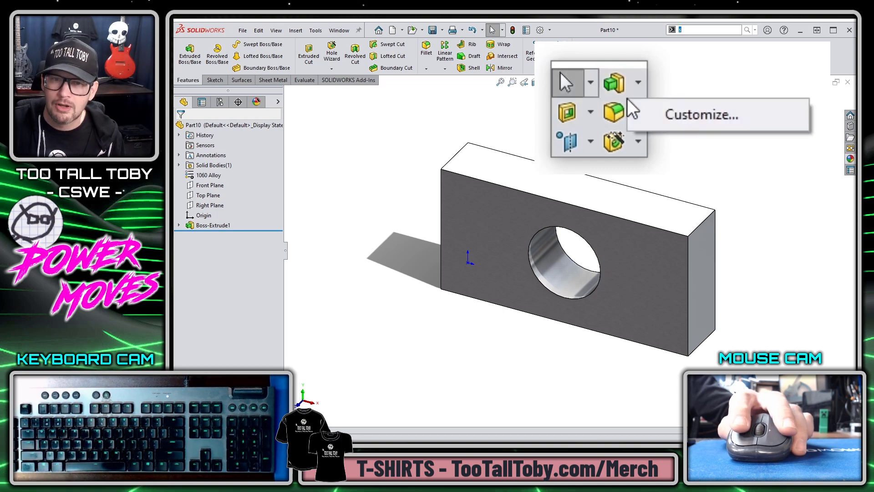
{"action": "left_click", "coordinate": [699, 119]}
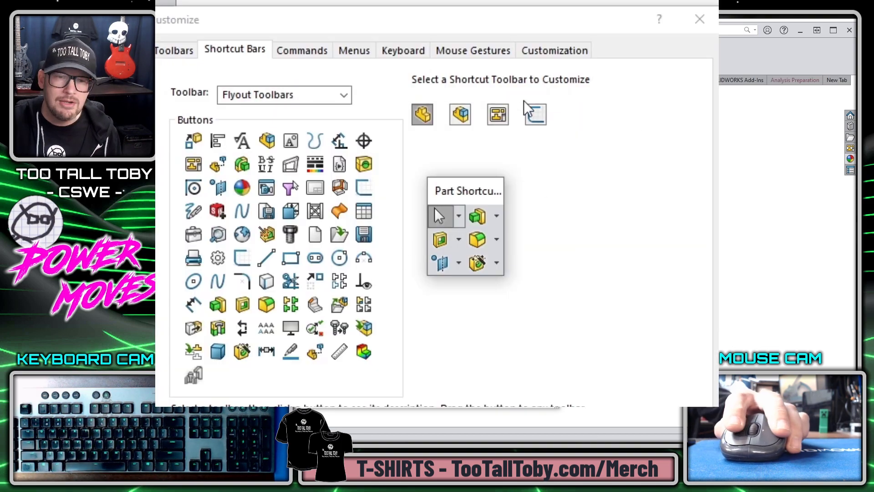
{"action": "left_click", "coordinate": [536, 115]}
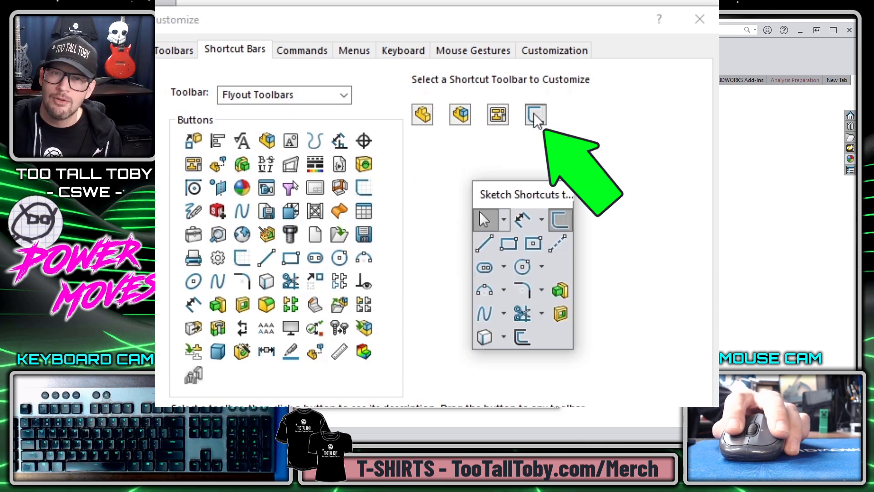
{"action": "left_click", "coordinate": [421, 117]}
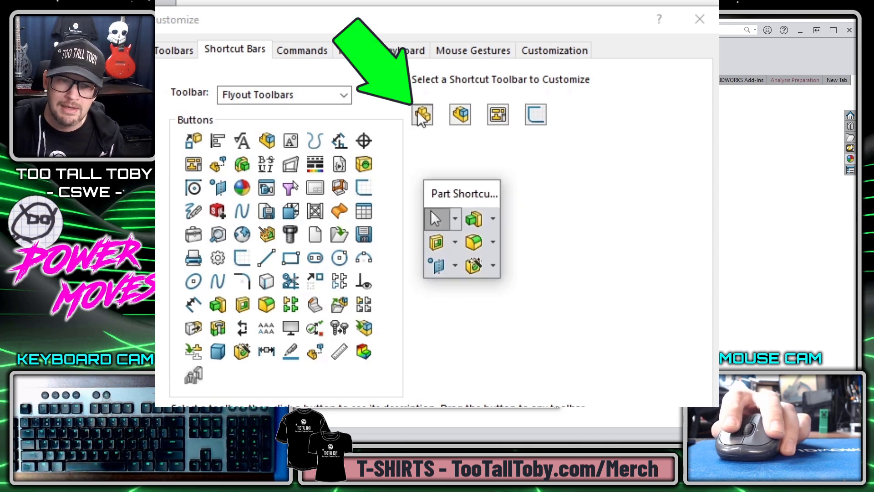
{"action": "left_click", "coordinate": [460, 115]}
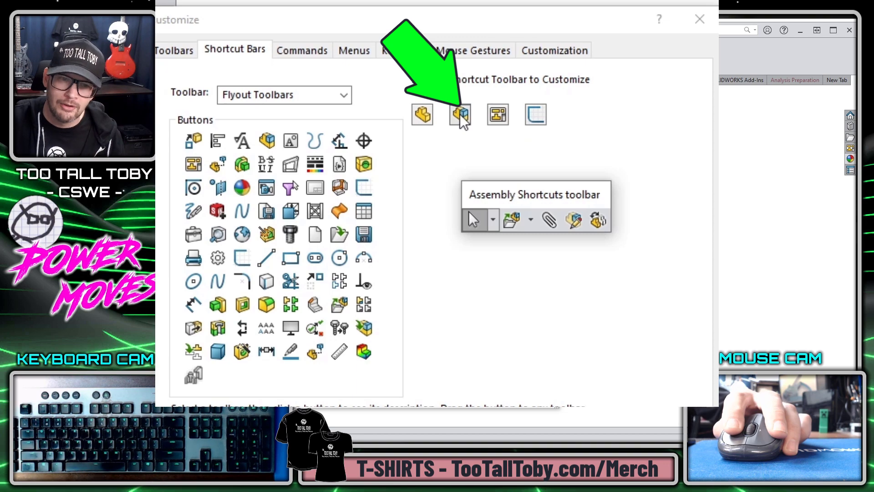
{"action": "left_click", "coordinate": [497, 115]}
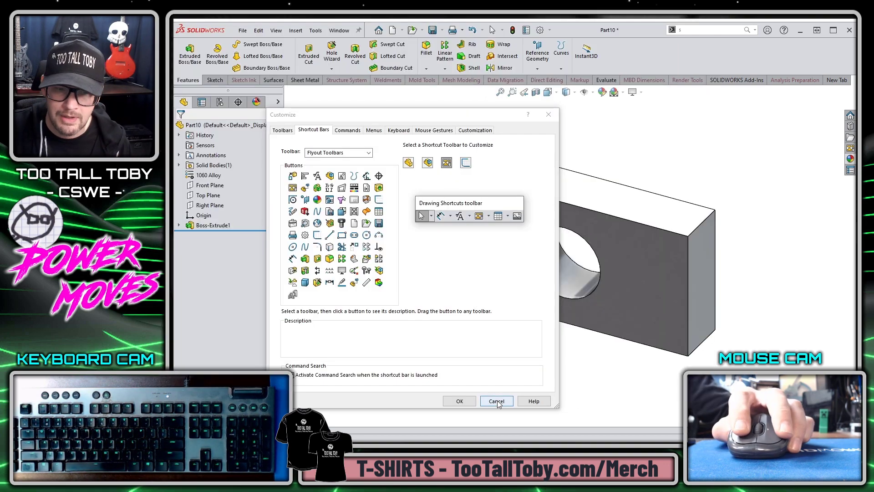
{"action": "key", "text": "Escape"}
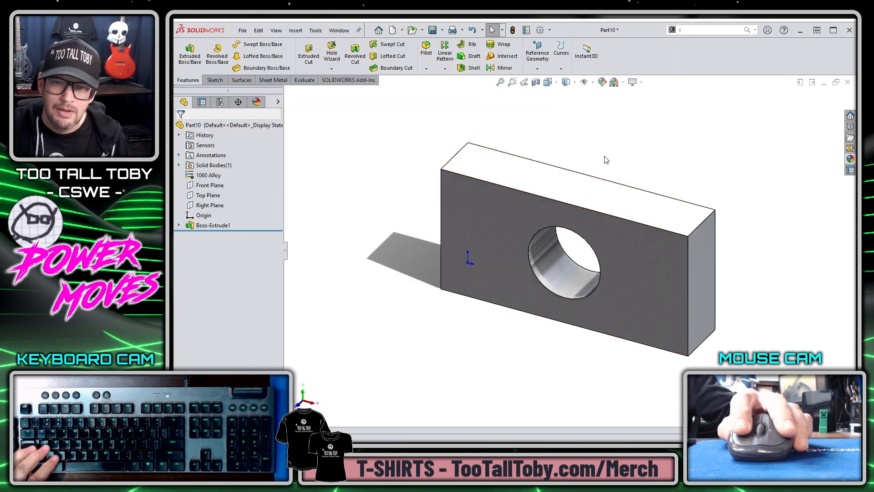
Use the S-key bar's Fillet to round all four corner edges of the plate at 10 mm.
{"action": "key", "text": "s"}
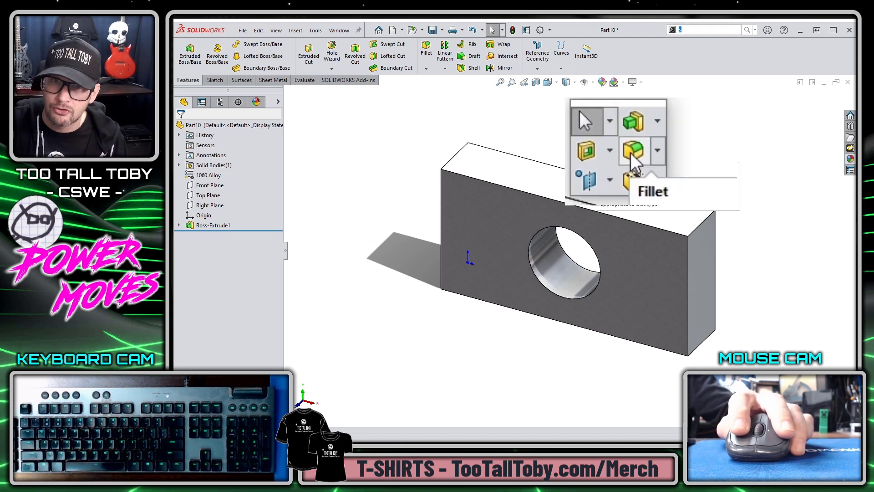
{"action": "left_click", "coordinate": [533, 140]}
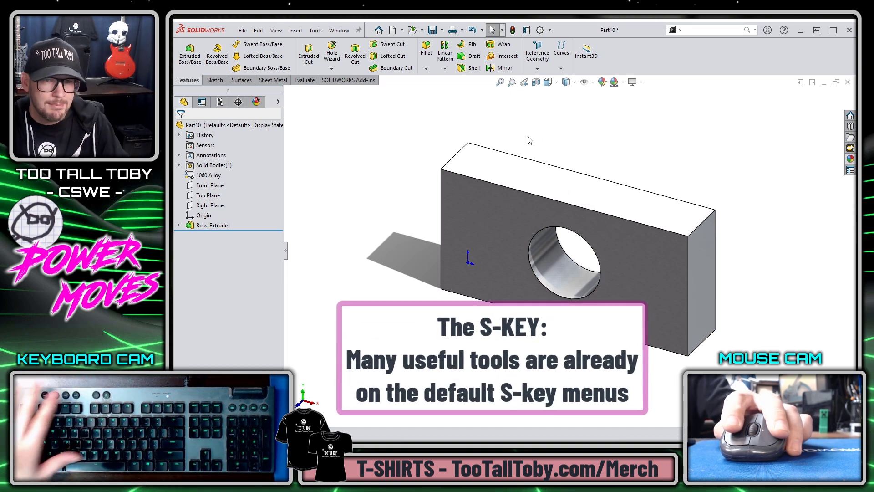
{"action": "key", "text": "s"}
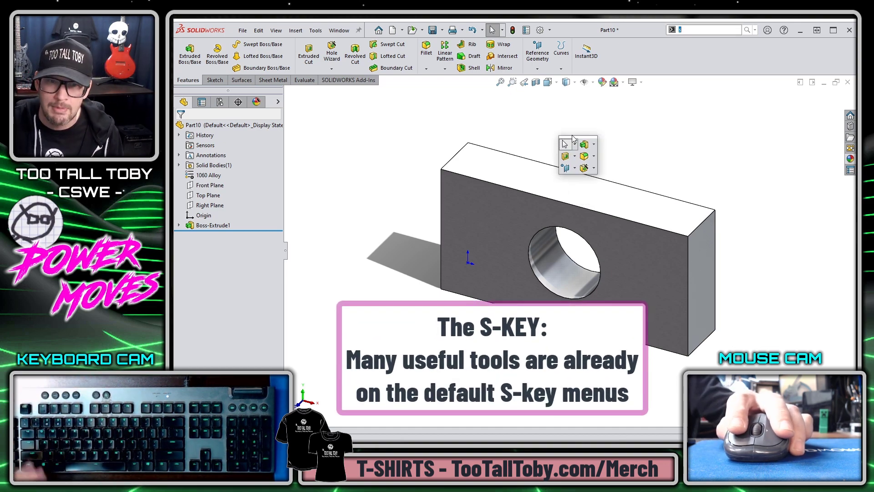
{"action": "left_click", "coordinate": [585, 157]}
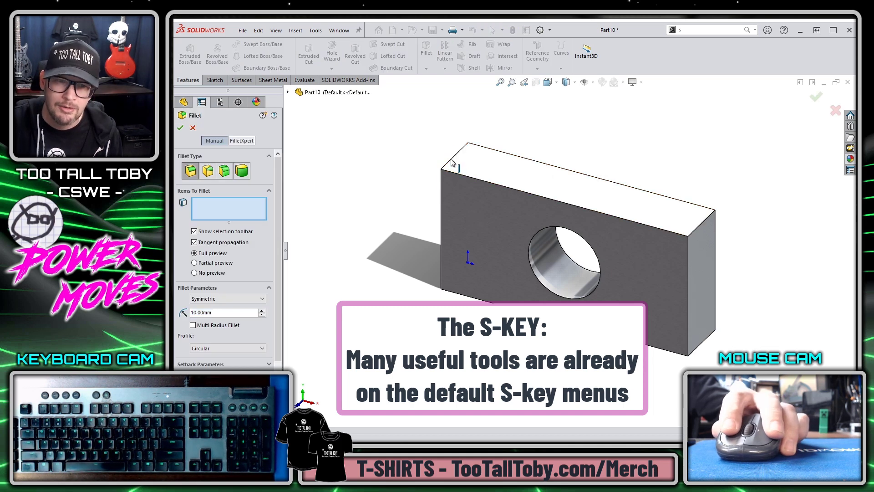
{"action": "left_click", "coordinate": [485, 145]}
{"action": "left_click", "coordinate": [491, 132]}
{"action": "key", "text": "Return"}
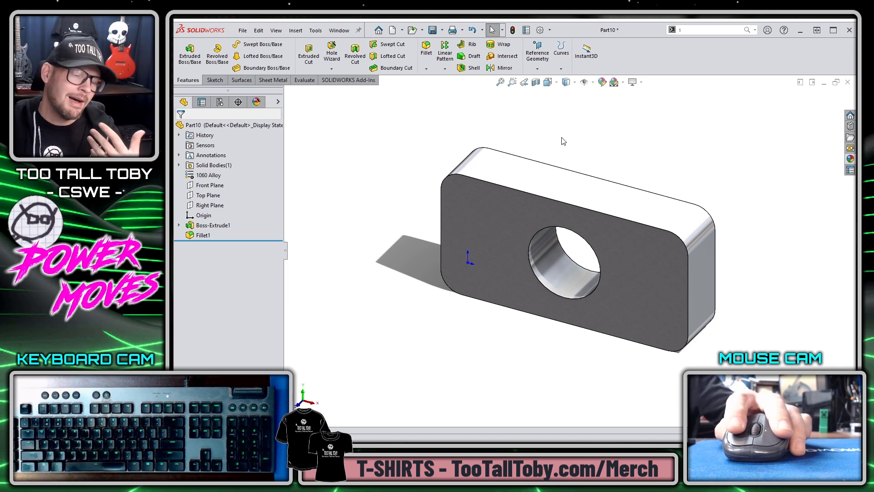
{"action": "key", "text": "s"}
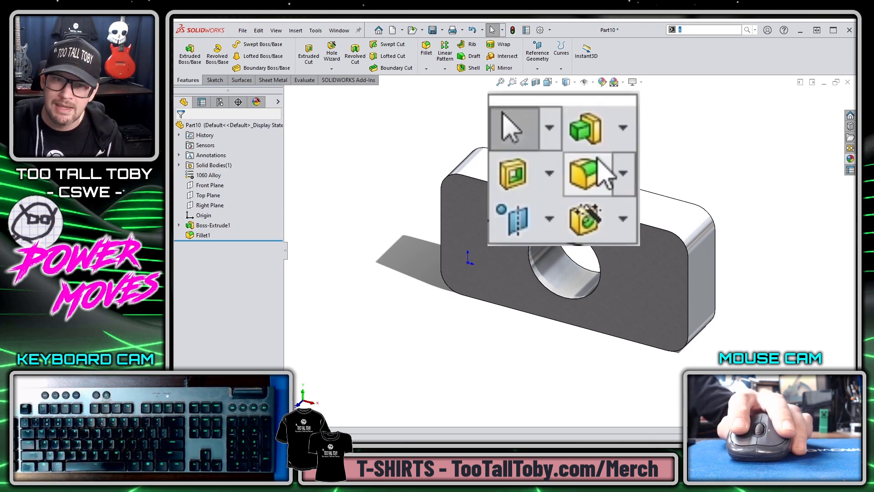
Customize the shortcut bar, dragging Shell from the Features category onto the Part shortcut bar.
{"action": "right_click", "coordinate": [586, 159]}
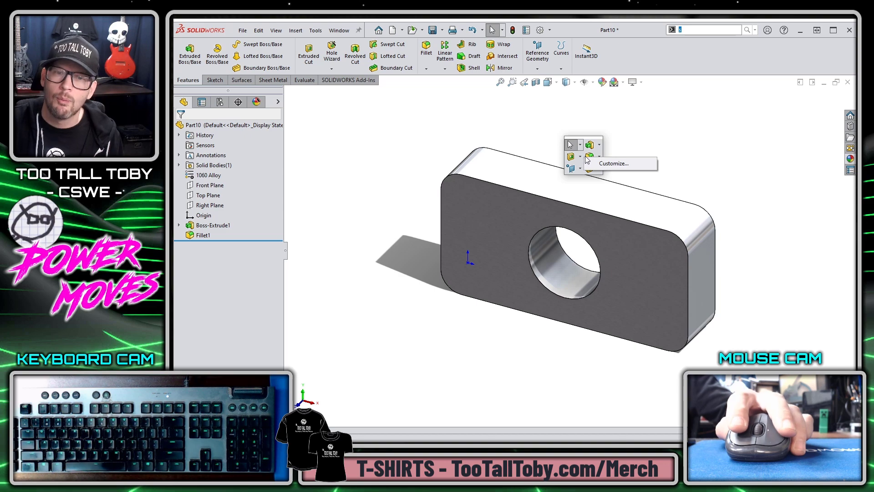
{"action": "left_click", "coordinate": [608, 165]}
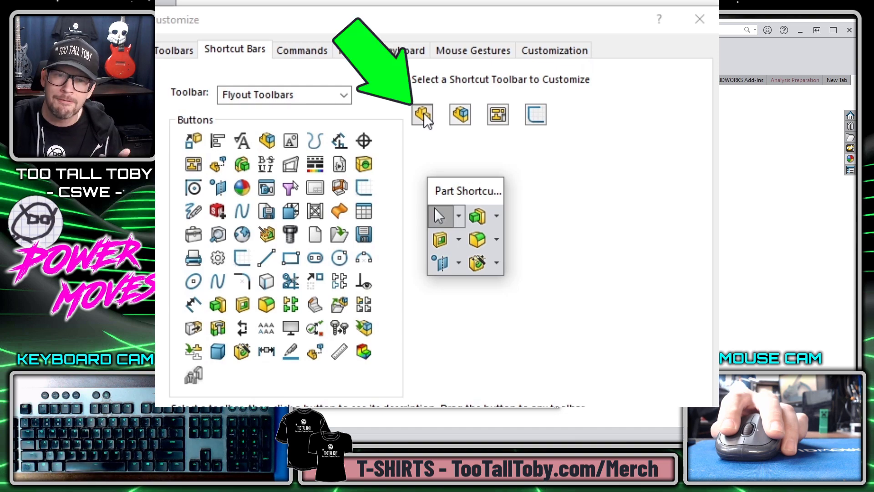
{"action": "left_click", "coordinate": [344, 96]}
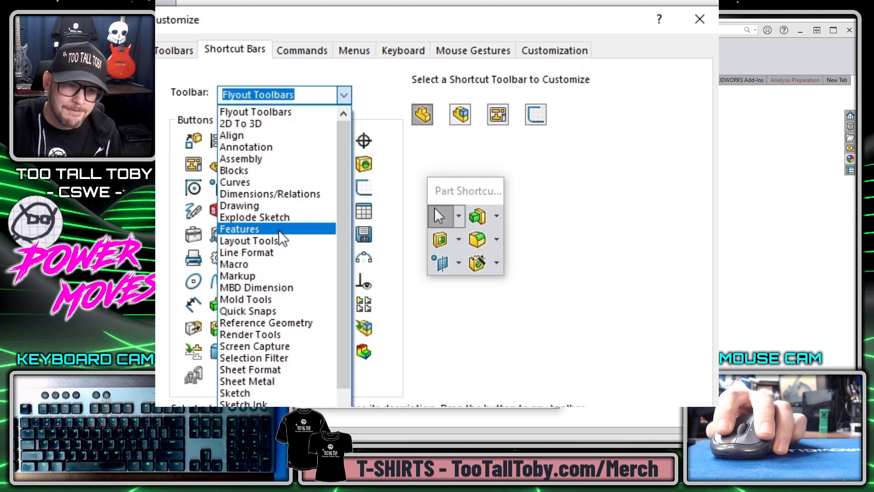
{"action": "key", "text": "Escape"}
{"action": "key", "text": "Up"}
{"action": "left_click_drag", "start_coordinate": [214, 187], "coordinate": [495, 264]}
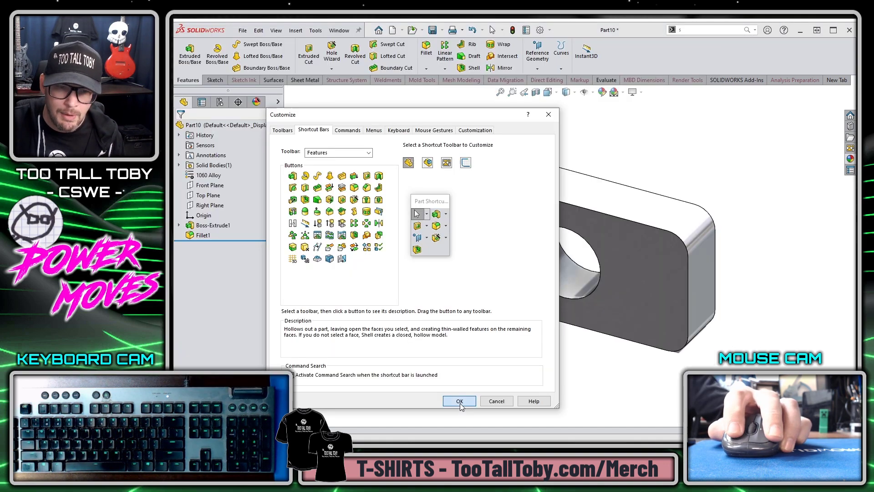
{"action": "left_click", "coordinate": [455, 402]}
Start the Shell command from the updated S-key shortcut bar.
{"action": "key", "text": "s"}
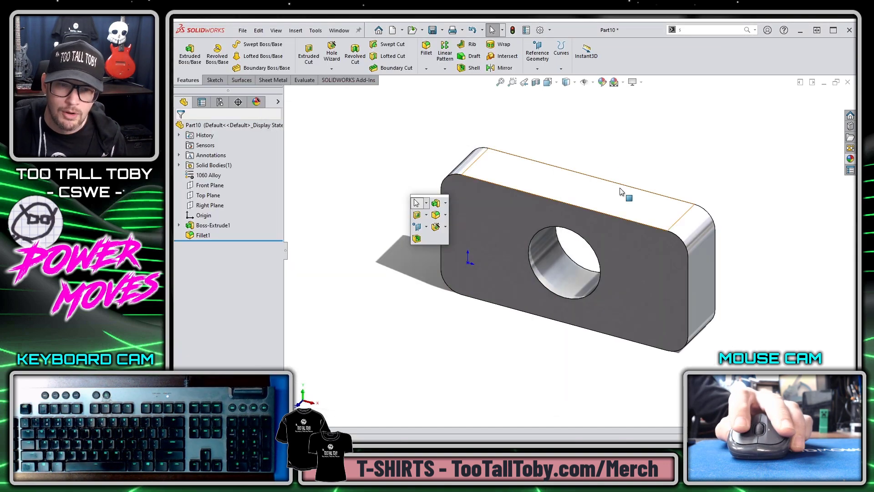
{"action": "key", "text": "s"}
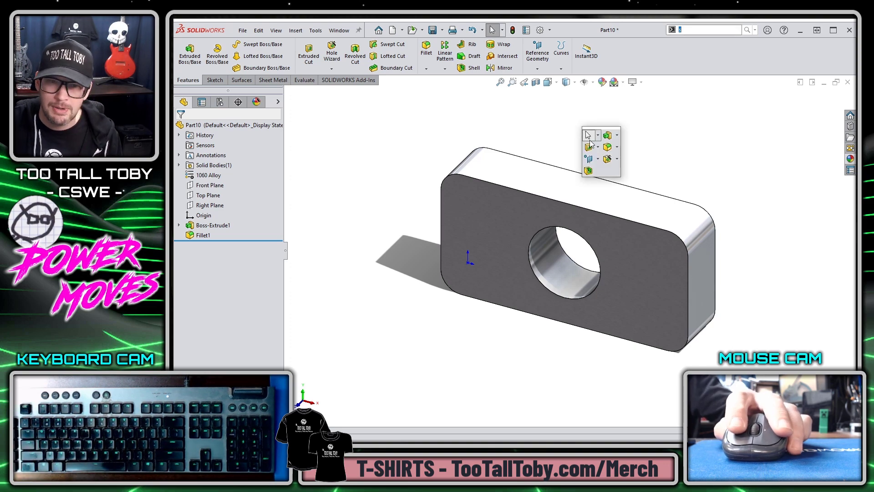
{"action": "left_click", "coordinate": [589, 171]}
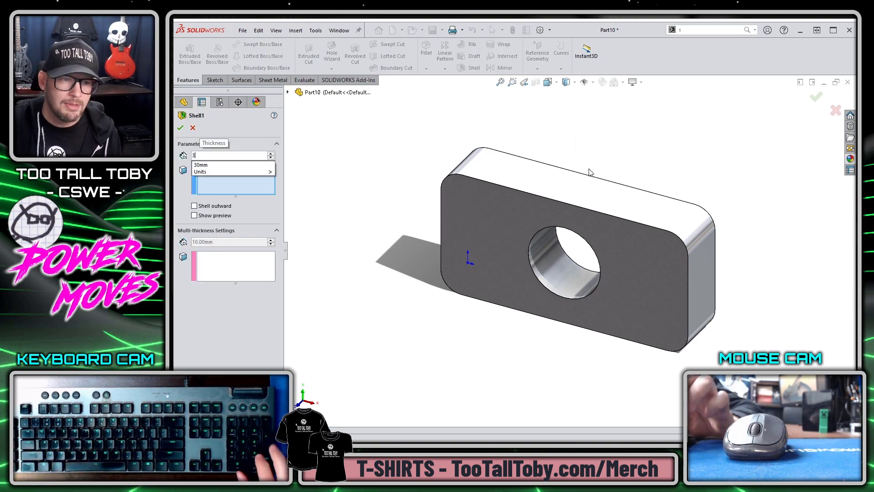
Leave the front face open and accept the 3 mm shell.
{"action": "left_click", "coordinate": [619, 233]}
{"action": "key", "text": "Return"}
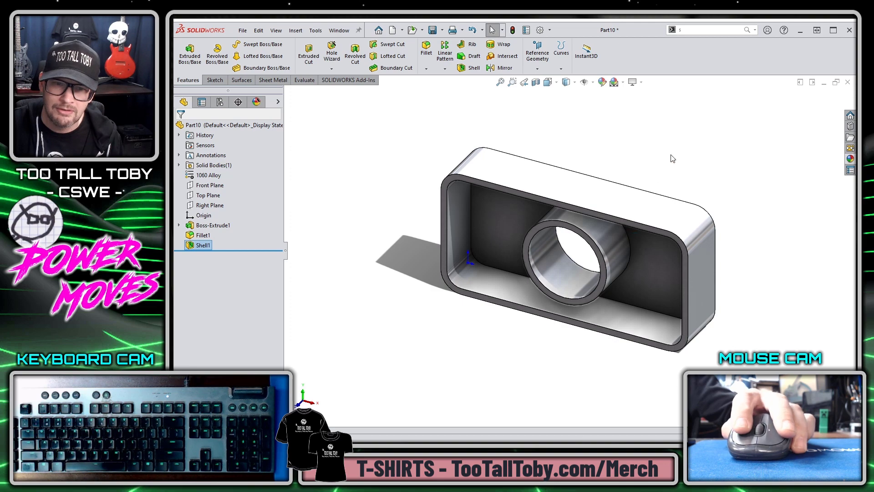
{"action": "middle_click_drag", "start_coordinate": [611, 305], "coordinate": [538, 383]}
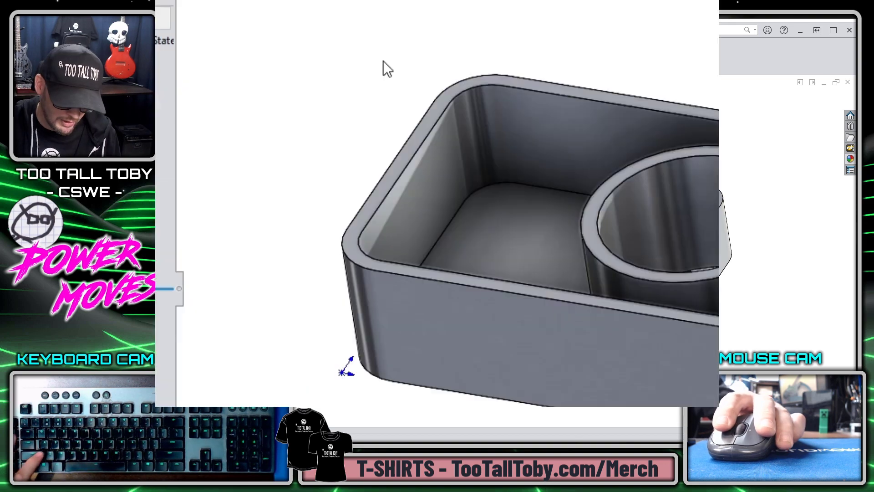
Begin a new reference plane with the front face as its first reference.
{"action": "key", "text": "s"}
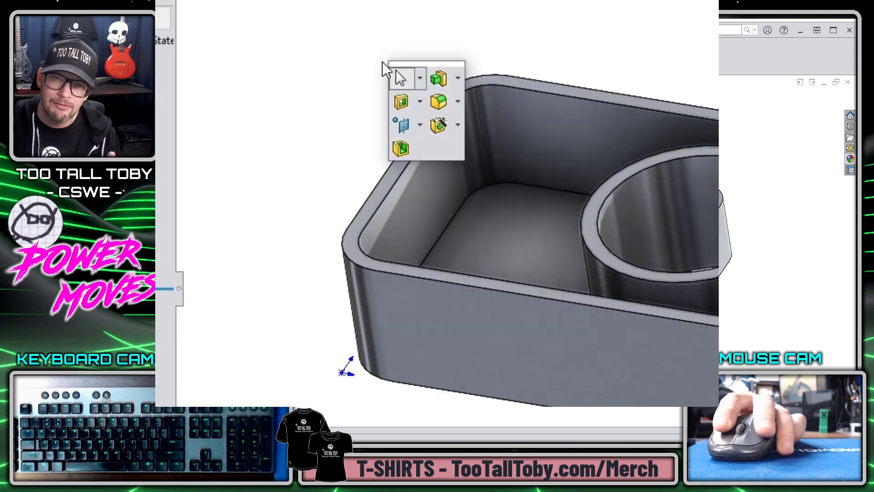
{"action": "left_click", "coordinate": [404, 130]}
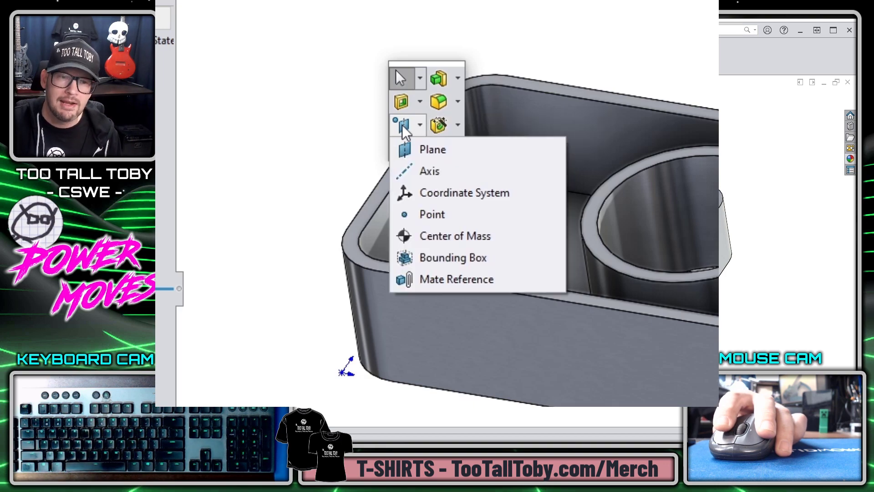
{"action": "left_click", "coordinate": [448, 152]}
{"action": "left_click", "coordinate": [637, 334]}
Create Plane1 midway between the front face and the opposite face.
{"action": "middle_click_drag", "start_coordinate": [617, 360], "coordinate": [803, 235]}
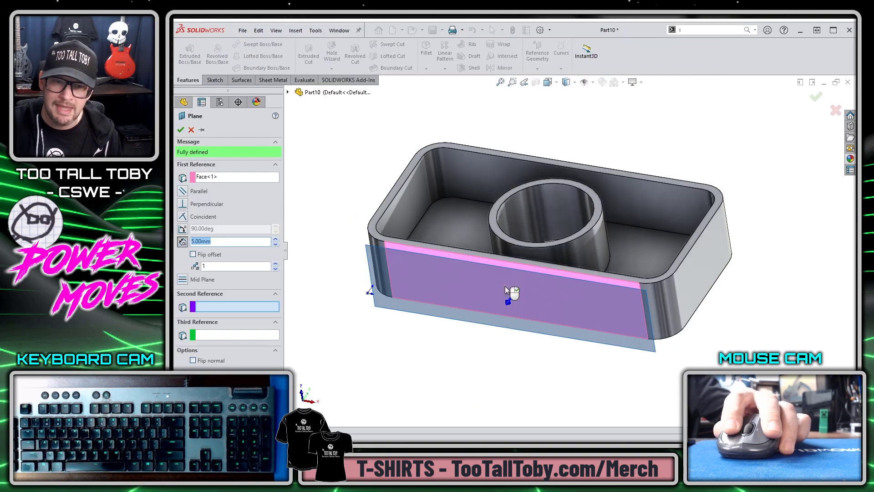
{"action": "left_click", "coordinate": [605, 185]}
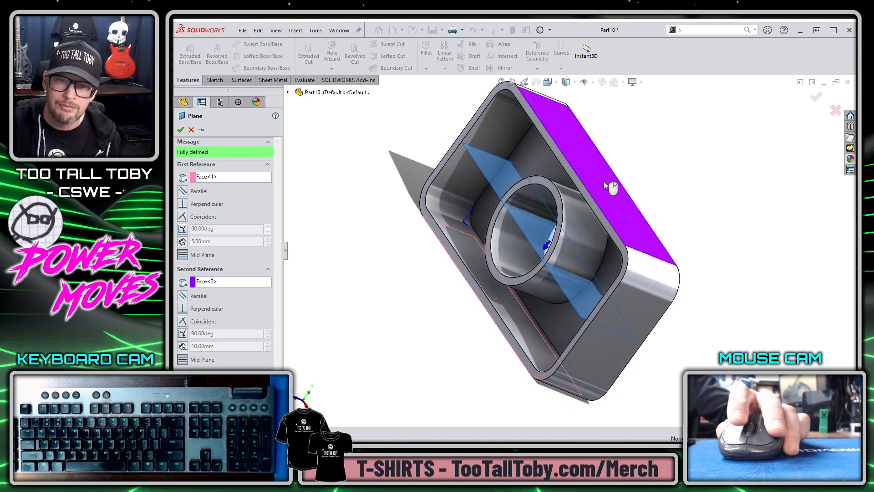
{"action": "right_click", "coordinate": [606, 185]}
{"action": "key", "text": "ctrl+7"}
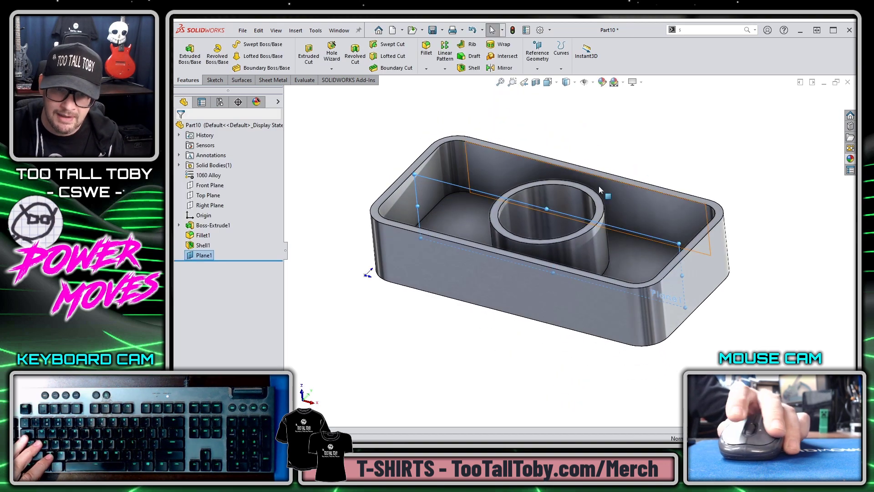
Add Plane2 offset 4 mm from the top rim face, flipped below the rim.
{"action": "left_click", "coordinate": [564, 120]}
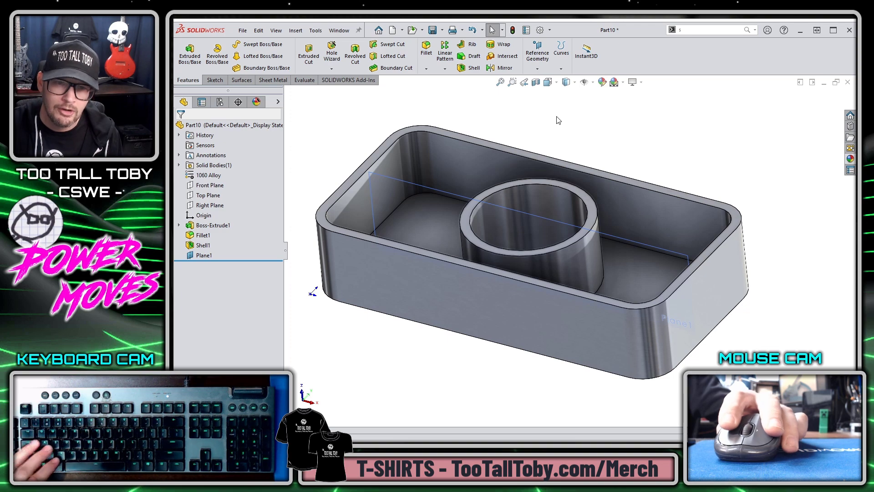
{"action": "left_click", "coordinate": [547, 160]}
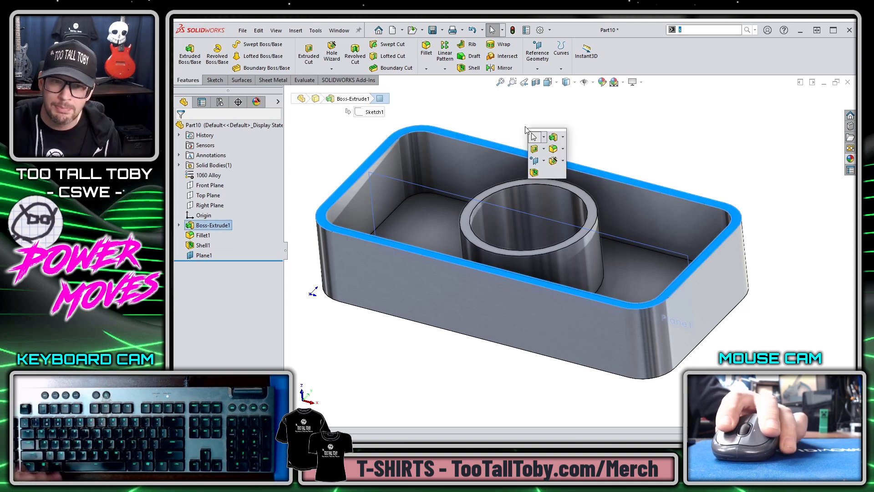
{"action": "left_click", "coordinate": [536, 162]}
{"action": "left_click", "coordinate": [548, 173]}
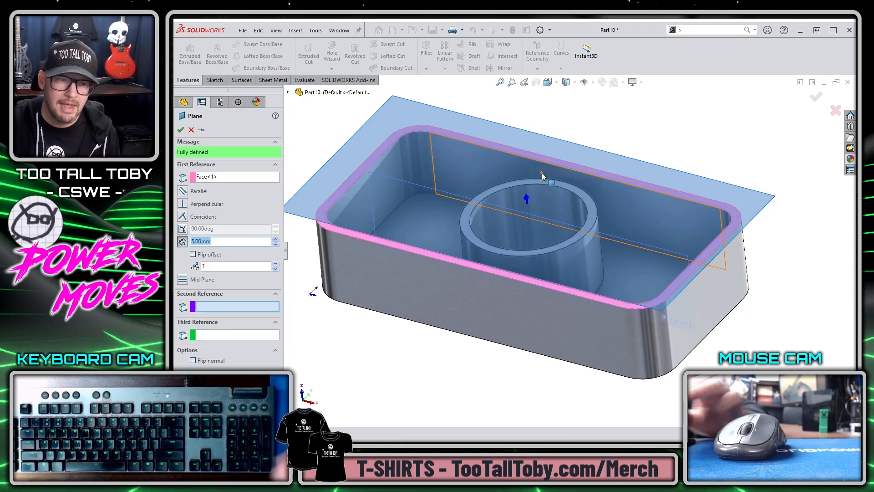
{"action": "type", "text": "4"}
{"action": "key", "text": "Return"}
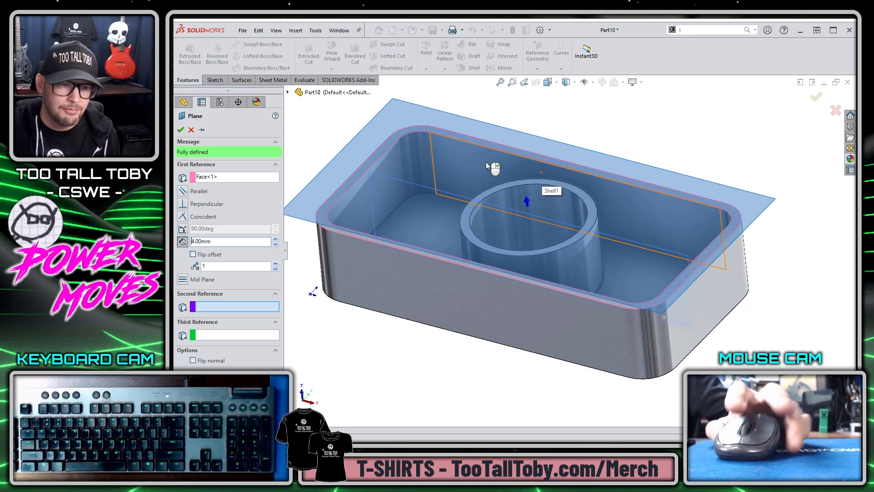
{"action": "left_click", "coordinate": [201, 258]}
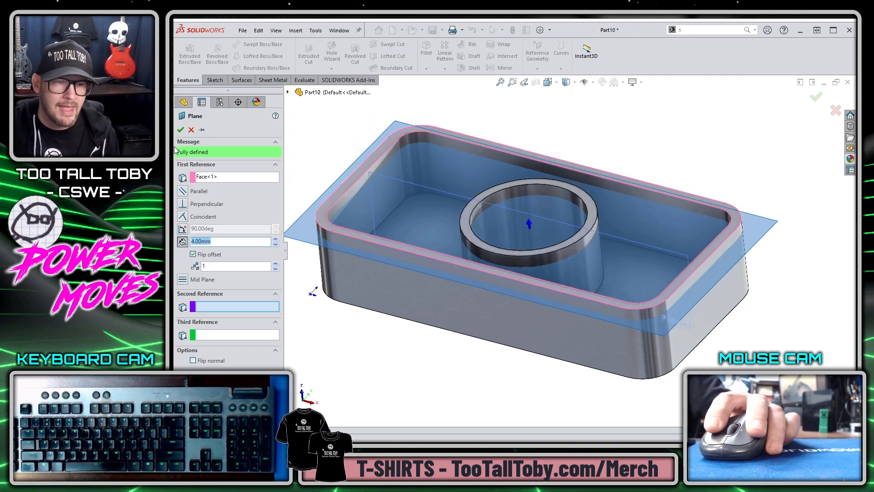
{"action": "left_click", "coordinate": [181, 130]}
{"action": "middle_click_drag", "start_coordinate": [425, 370], "coordinate": [431, 335]}
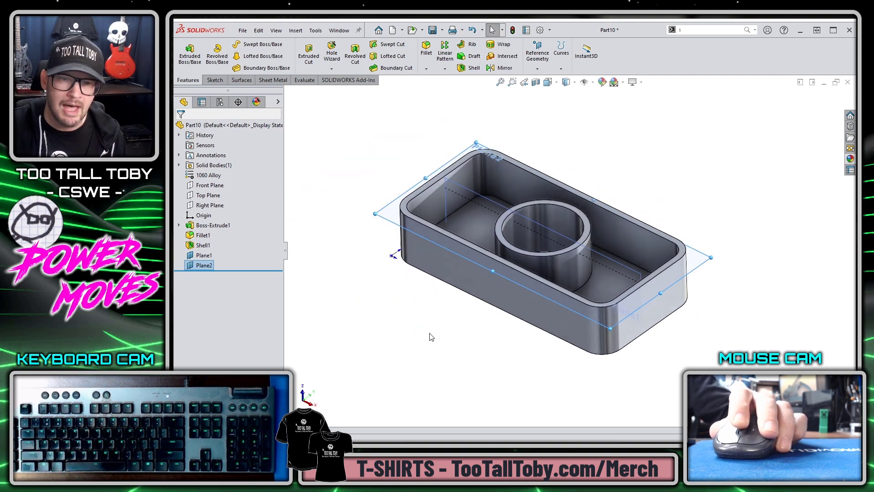
{"action": "left_click", "coordinate": [546, 164]}
{"action": "middle_click_drag", "start_coordinate": [546, 164], "coordinate": [599, 160]}
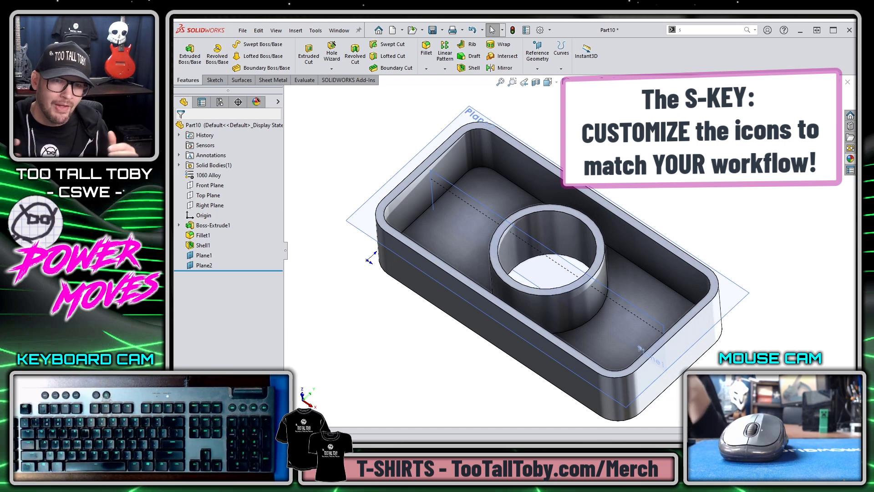
Start a new document and select the TTT Part - 1060 Alloy - IPS template.
{"action": "left_click", "coordinate": [392, 30]}
{"action": "left_click", "coordinate": [400, 187]}
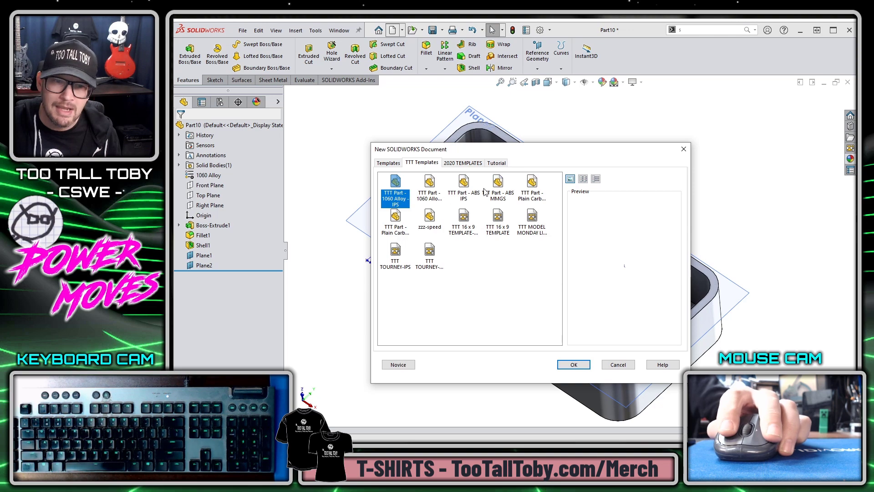
Create a part from the TTT Part - Plain Carbon - MMGS template and sketch on Front Plane.
{"action": "left_click", "coordinate": [399, 223]}
{"action": "double_click", "coordinate": [399, 222]}
{"action": "left_click", "coordinate": [556, 273]}
{"action": "key", "text": "s"}
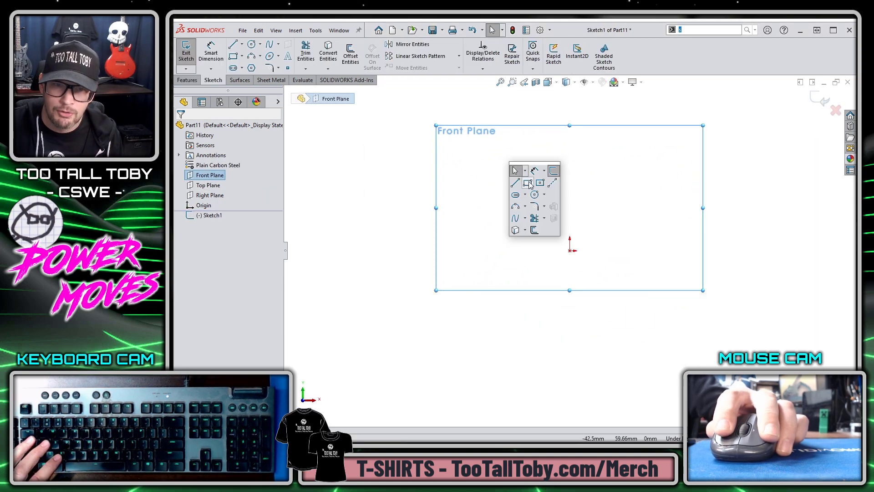
Draw a 120 × 40 corner rectangle starting at the origin.
{"action": "key", "text": "Escape"}
{"action": "key", "text": "r"}
{"action": "left_click", "coordinate": [569, 251]}
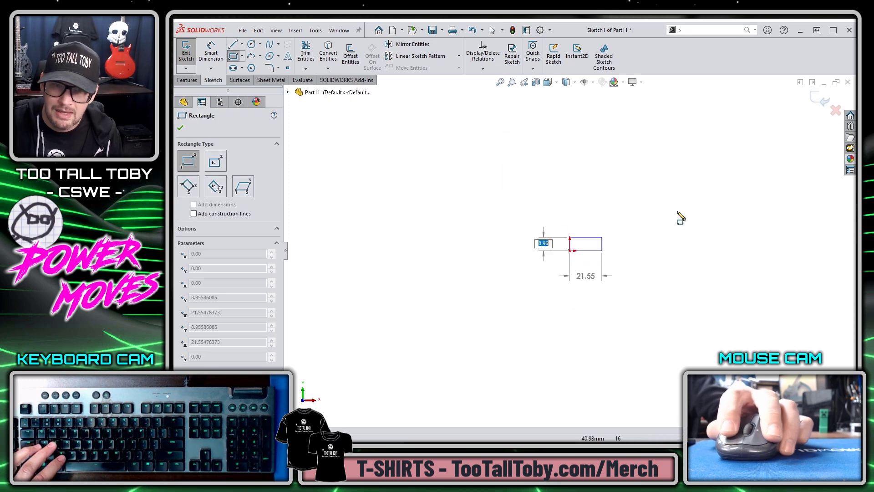
{"action": "type", "text": "40"}
{"action": "key", "text": "Tab"}
{"action": "type", "text": "120"}
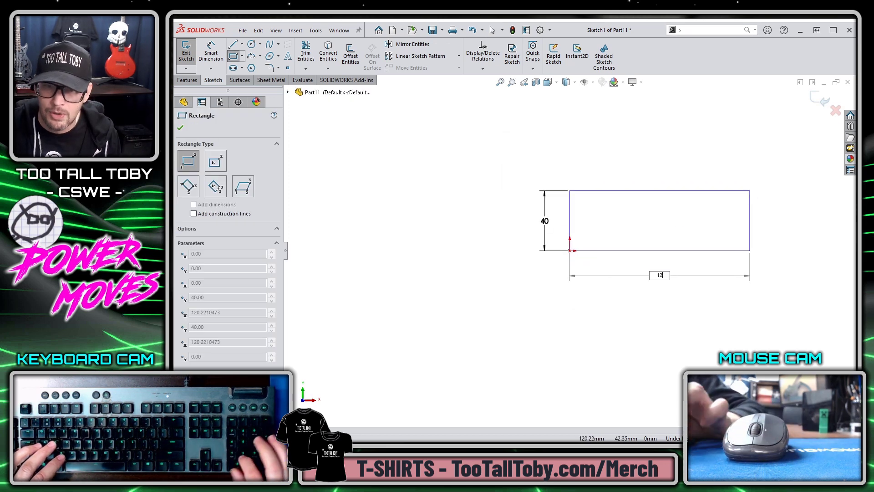
{"action": "key", "text": "Return"}
{"action": "key", "text": "Escape"}
Make the rectangle's top line construction geometry, fit the view, and show the sketch shortcut bar.
{"action": "left_click", "coordinate": [605, 197]}
{"action": "left_click", "coordinate": [654, 172]}
{"action": "key", "text": "f"}
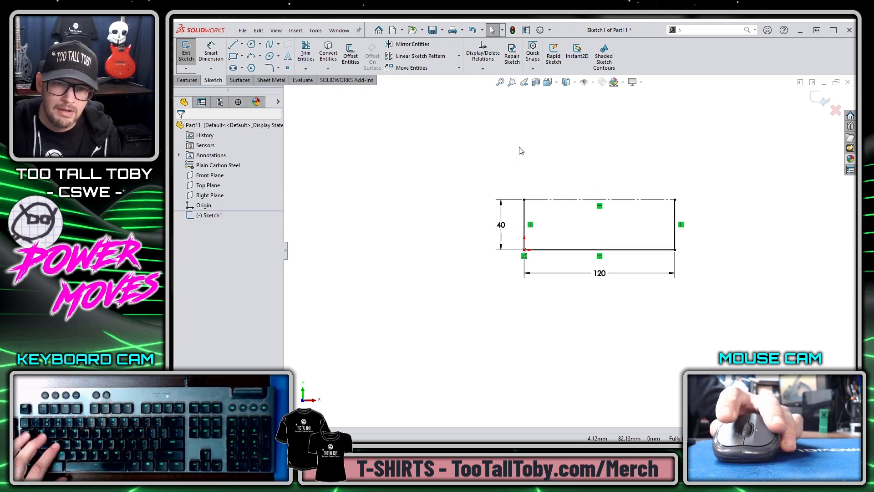
{"action": "key", "text": "s"}
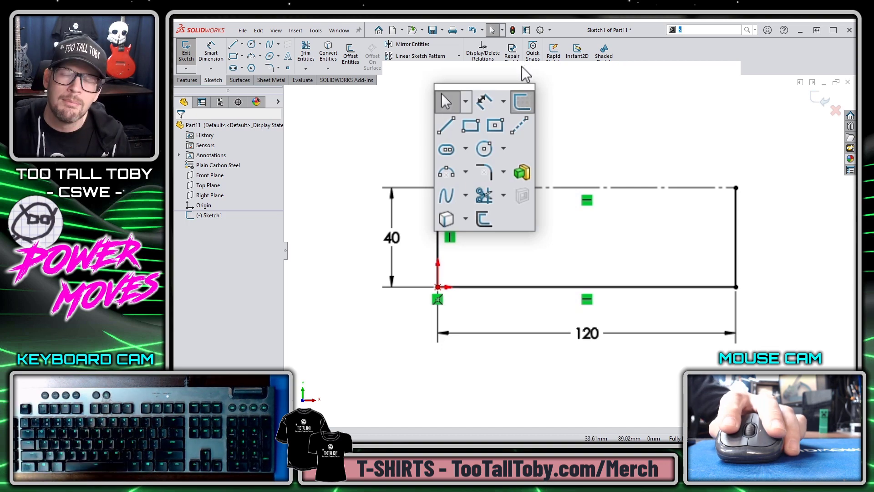
Customize the Sketch Shortcuts bar, adding Base Flange/Tab from the Sheet Metal commands.
{"action": "right_click", "coordinate": [511, 218]}
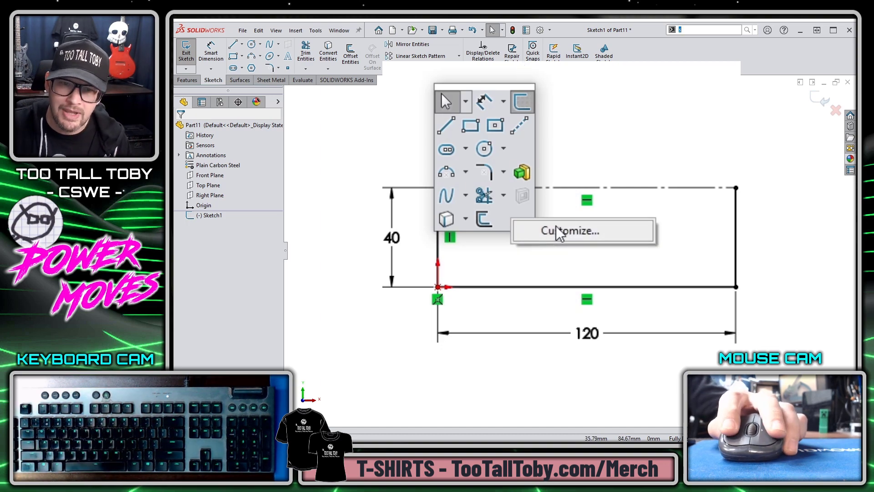
{"action": "left_click", "coordinate": [559, 232]}
{"action": "left_click", "coordinate": [387, 58]}
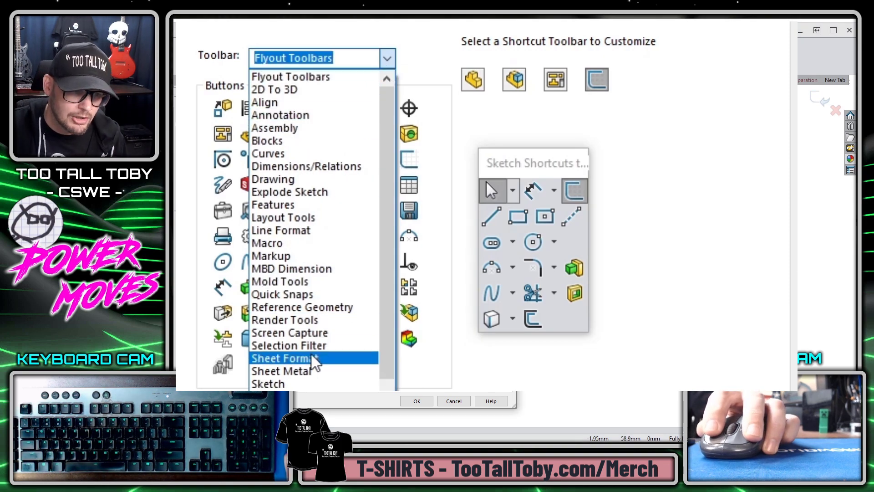
{"action": "left_click", "coordinate": [313, 372]}
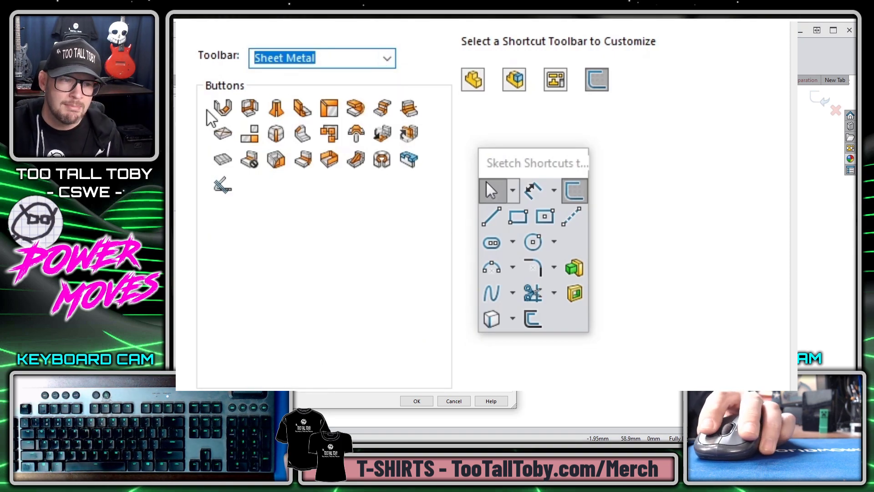
{"action": "mouse_move", "coordinate": [223, 113]}
{"action": "left_mouse_down"}
{"action": "mouse_move", "coordinate": [605, 342]}
{"action": "mouse_move", "coordinate": [566, 326]}
{"action": "mouse_move", "coordinate": [559, 332]}
{"action": "mouse_move", "coordinate": [561, 321]}
{"action": "left_mouse_up"}
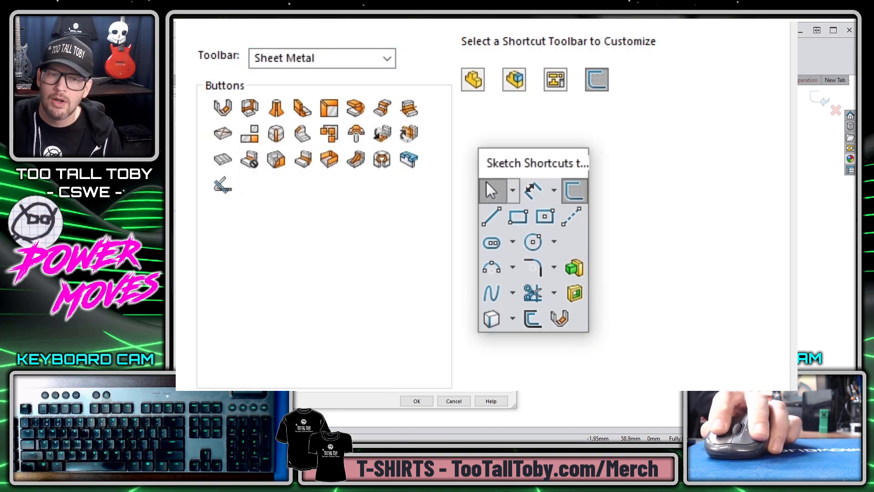
{"action": "left_click", "coordinate": [416, 401]}
{"action": "mouse_move", "coordinate": [556, 161]}
{"action": "middle_mouse_down"}
{"action": "mouse_move", "coordinate": [678, 269]}
{"action": "mouse_move", "coordinate": [650, 332]}
{"action": "mouse_move", "coordinate": [660, 323]}
{"action": "mouse_move", "coordinate": [644, 308]}
{"action": "middle_mouse_up"}
{"action": "scroll", "coordinate": [644, 308], "scroll_direction": "down", "scroll_amount": 2}
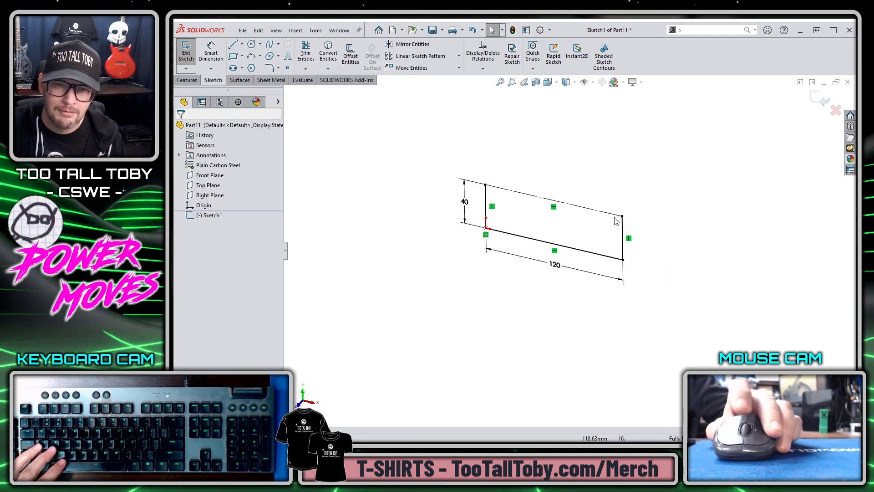
Create Base-Flange1 from the rectangle sketch with a 121 mm depth.
{"action": "key", "text": "s"}
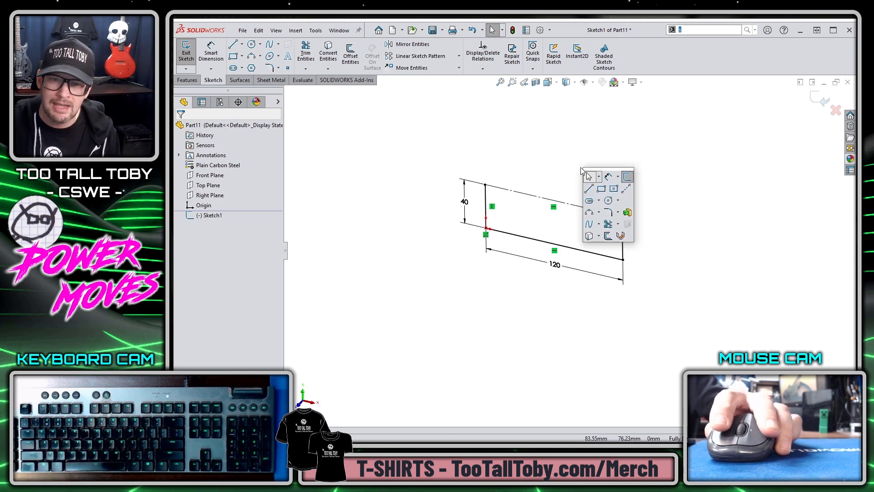
{"action": "left_click", "coordinate": [622, 236]}
{"action": "left_click_drag", "start_coordinate": [549, 235], "coordinate": [473, 294]}
{"action": "key", "text": "Return"}
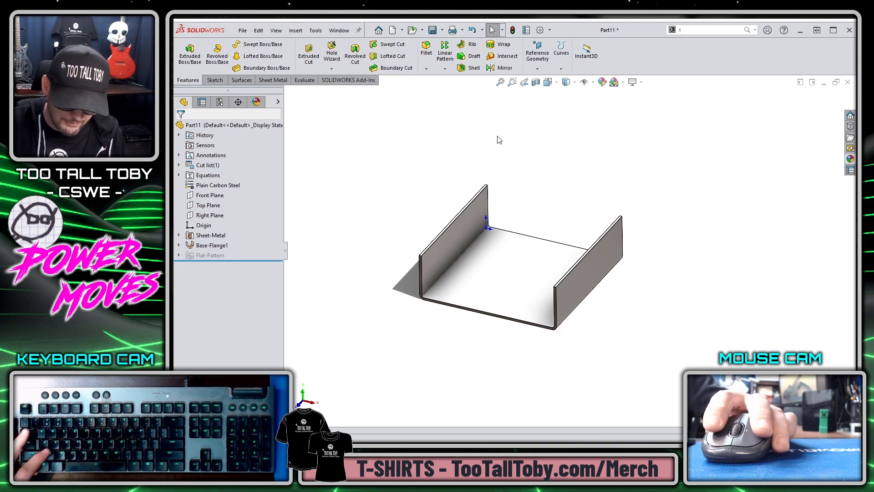
{"action": "key", "text": "s"}
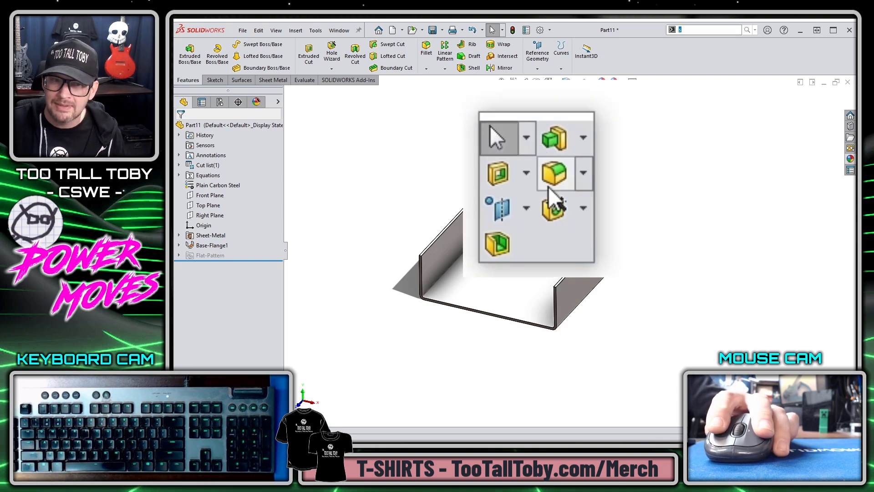
Drag Sheet Metal's Edge Flange and Flatten commands onto the Part shortcut bar.
{"action": "right_click", "coordinate": [555, 235]}
{"action": "left_click", "coordinate": [654, 264]}
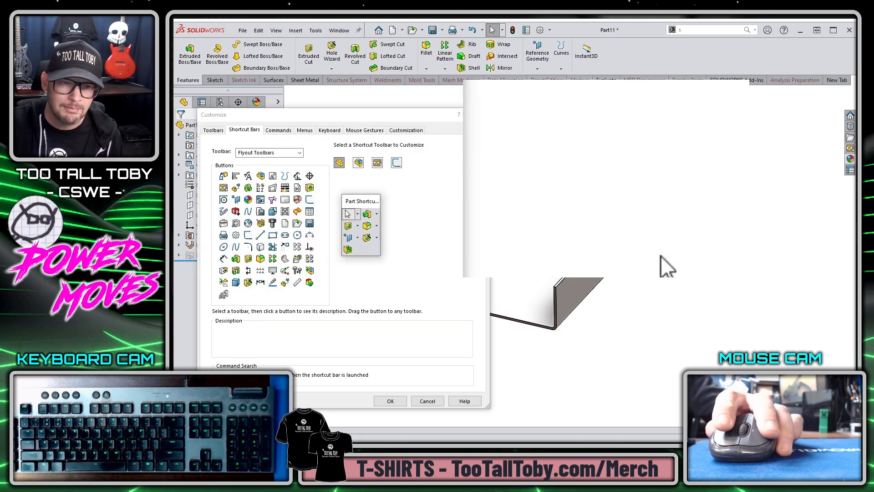
{"action": "left_click", "coordinate": [299, 152]}
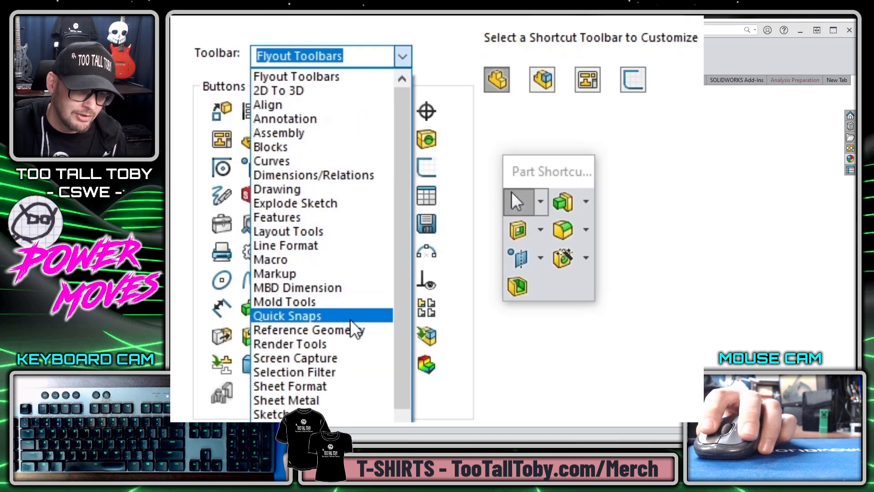
{"action": "left_click", "coordinate": [323, 400]}
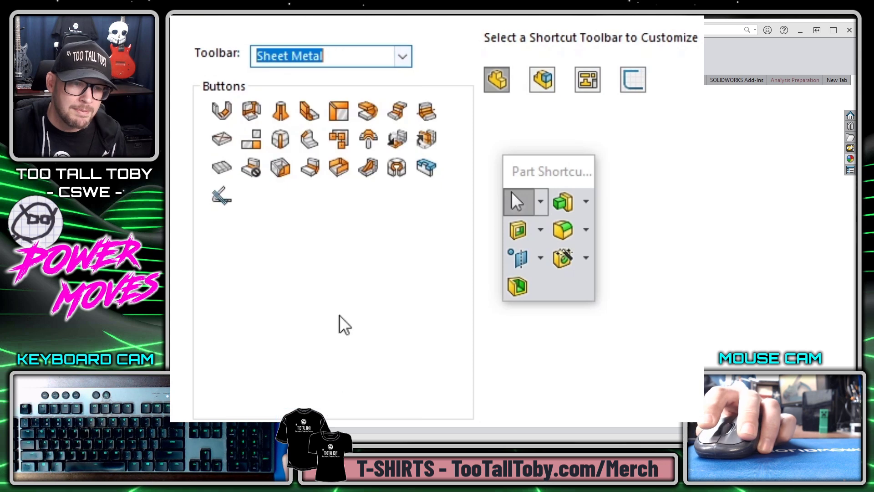
{"action": "left_click_drag", "start_coordinate": [323, 120], "coordinate": [550, 293]}
{"action": "left_click_drag", "start_coordinate": [222, 167], "coordinate": [576, 287]}
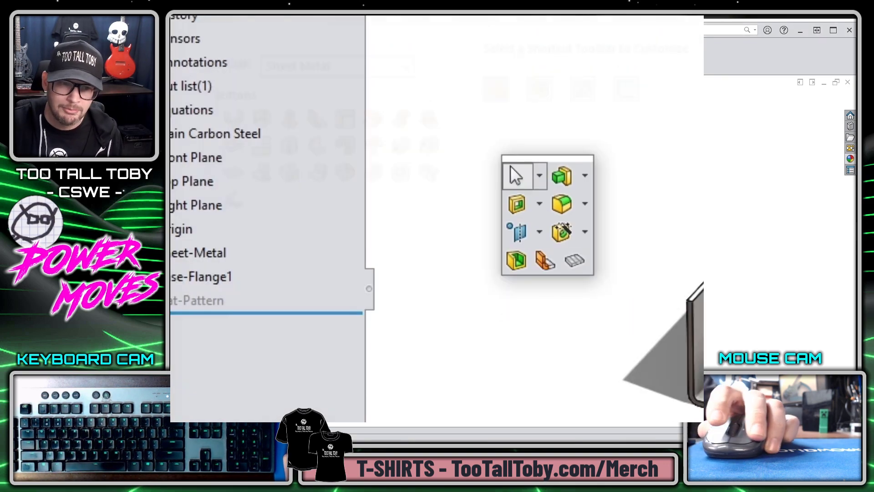
{"action": "left_click", "coordinate": [471, 311]}
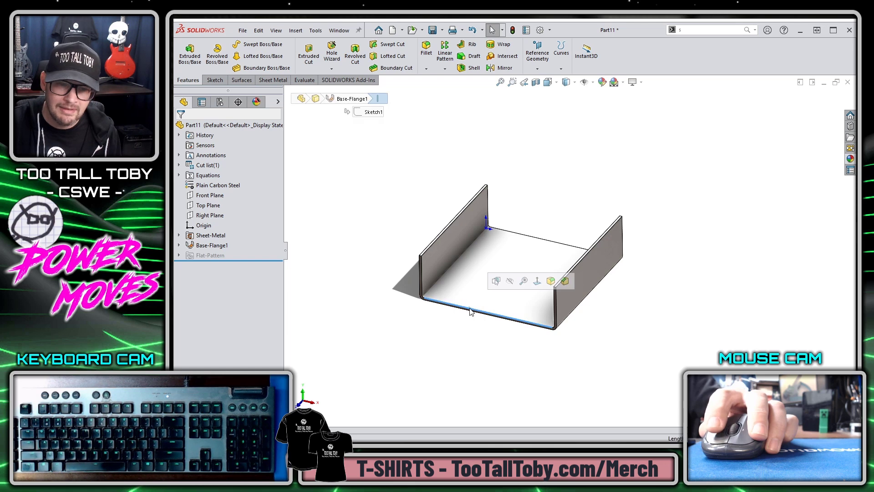
Add Edge-Flange1 along the tray's front bottom edge.
{"action": "key", "text": "s"}
{"action": "left_click", "coordinate": [491, 352]}
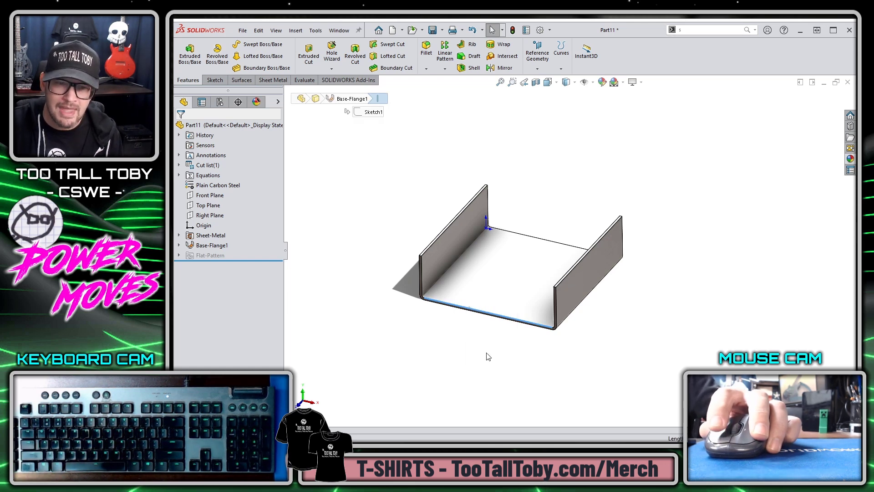
{"action": "left_click", "coordinate": [474, 356]}
{"action": "key", "text": "Return"}
Unfold the part into its flat pattern from the isometric view.
{"action": "middle_click_drag", "start_coordinate": [597, 348], "coordinate": [579, 351]}
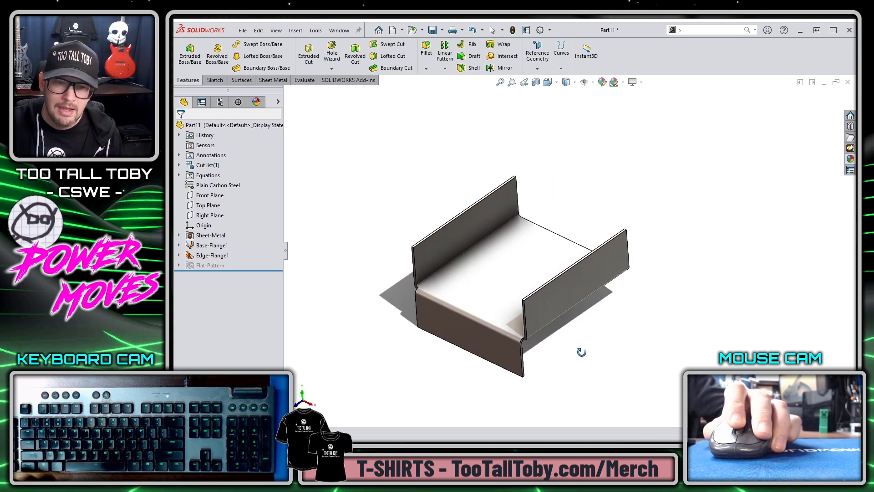
{"action": "key", "text": "ctrl+7"}
{"action": "key", "text": "s"}
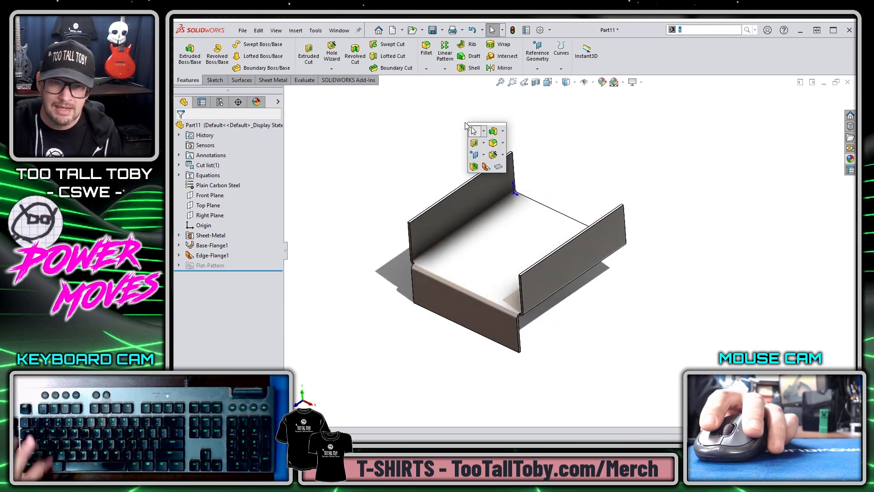
{"action": "left_click", "coordinate": [499, 167]}
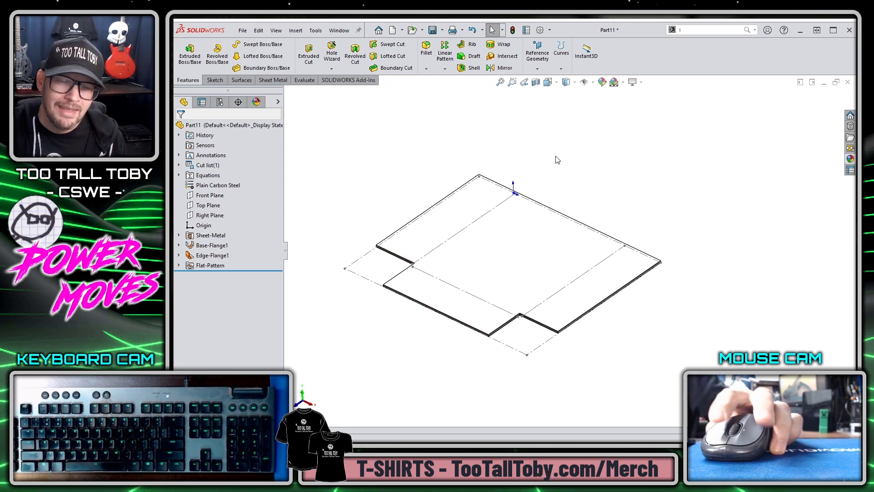
Bring the TTT-BASS-1001 bass guitar assembly to the front and show its S shortcut bar.
{"action": "key", "text": "ctrl+Tab"}
{"action": "key", "text": "ctrl+Tab"}
{"action": "key", "text": "ctrl+Tab"}
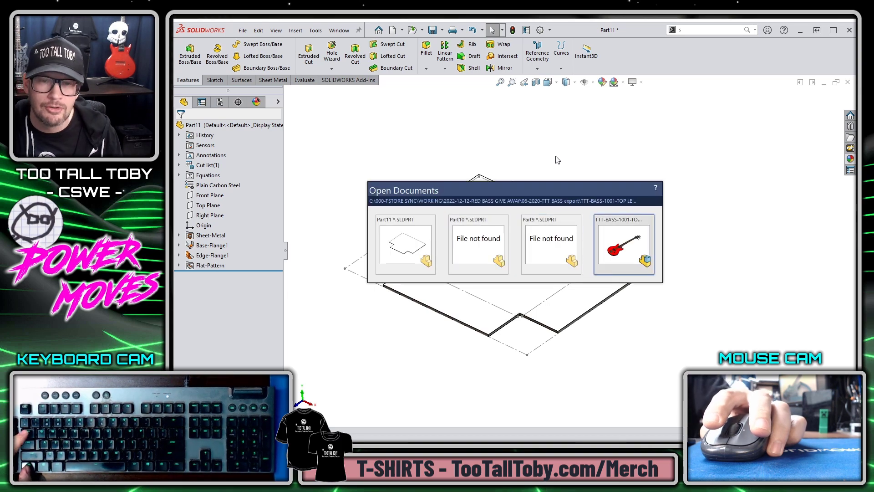
{"action": "key", "text": "Escape"}
{"action": "key", "text": "ctrl+Tab"}
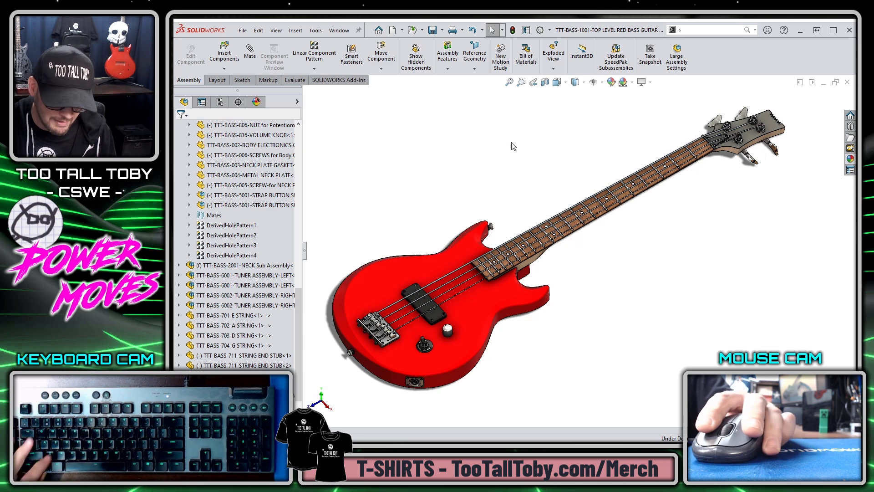
{"action": "key", "text": "s"}
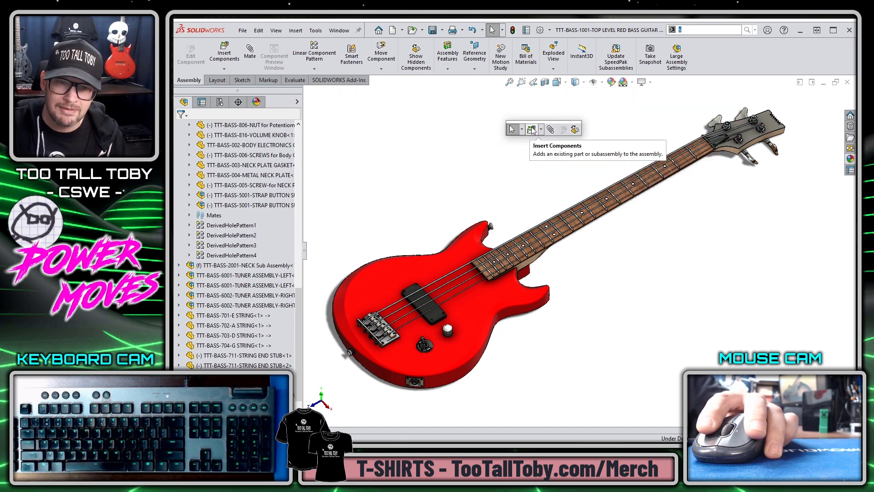
Insert the 04-05b-C CLAMP BASE part and place it beside the guitar neck.
{"action": "left_click", "coordinate": [532, 130]}
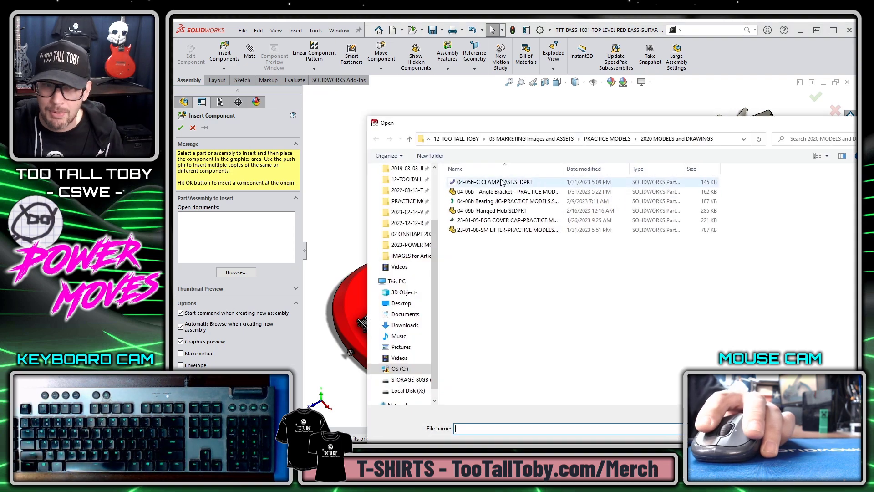
{"action": "double_click", "coordinate": [502, 183]}
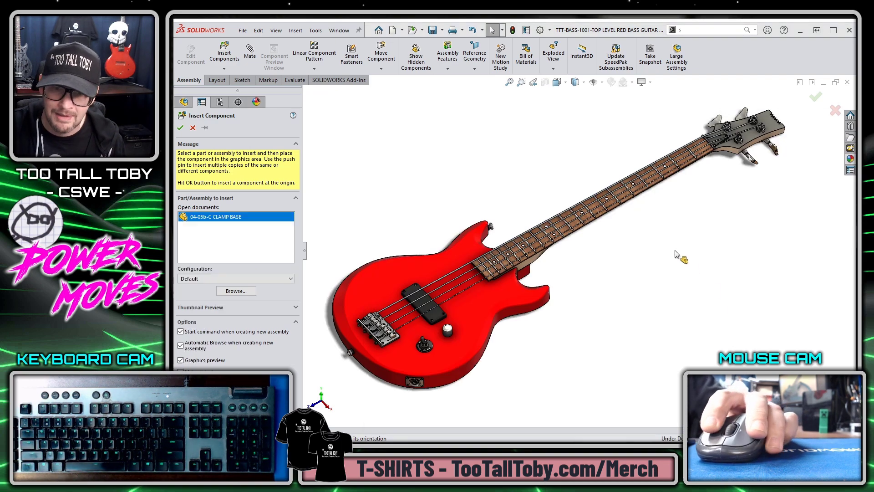
{"action": "left_click", "coordinate": [681, 253]}
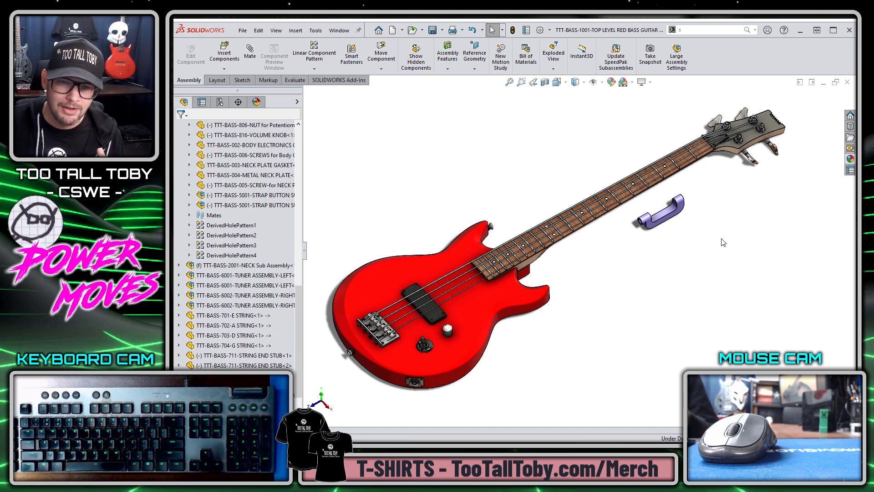
Bring up the assembly shortcut bar again and dismiss the command search suggestions.
{"action": "key", "text": "s"}
{"action": "key", "text": "w"}
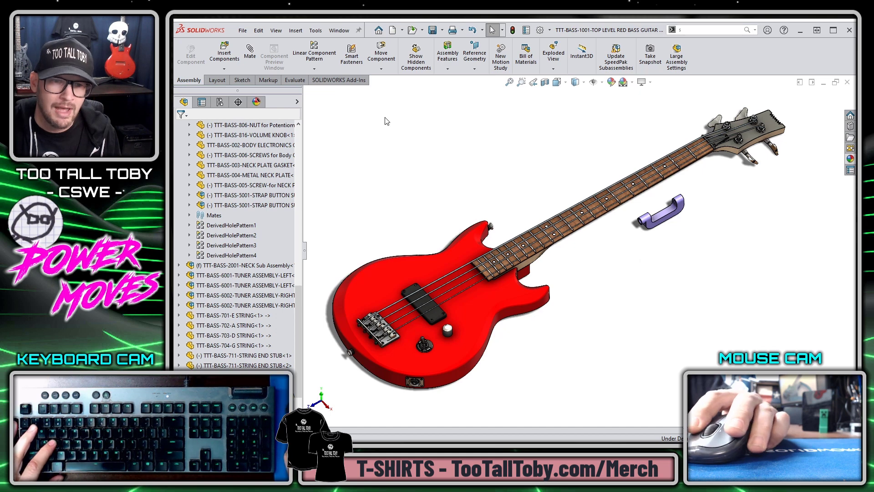
{"action": "key", "text": "Escape"}
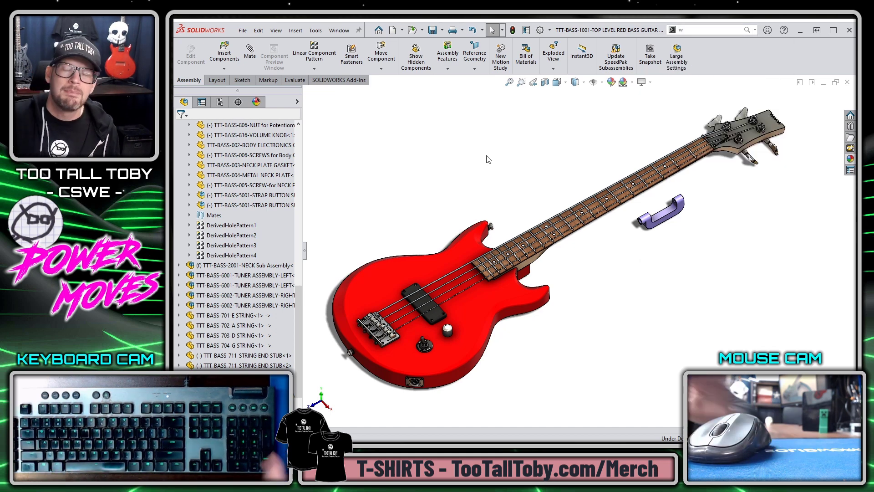